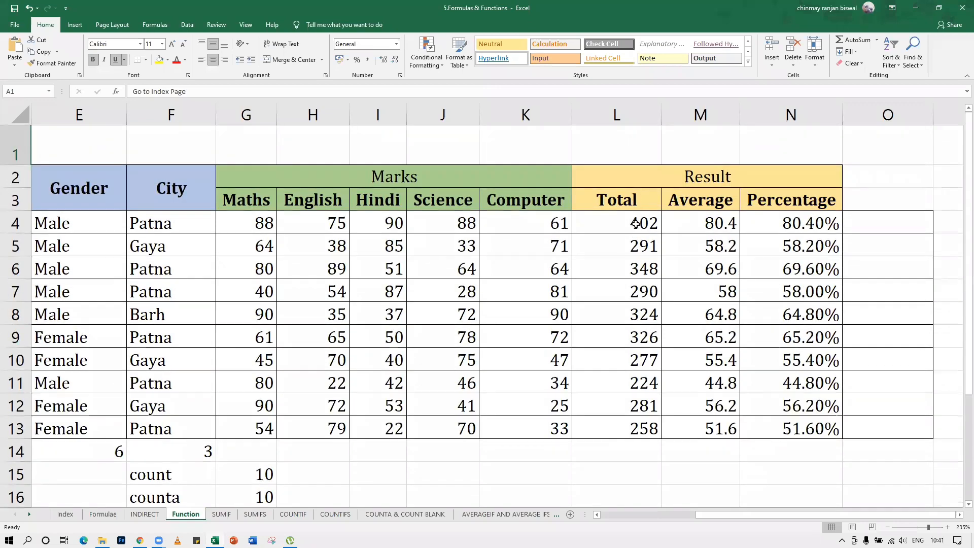
Enter a MAX formula over the totals L4:L13 in cell L14, and clear the stray value in N14
{"action": "left_click_drag", "start_coordinate": [634, 224], "coordinate": [637, 428]}
{"action": "left_click", "coordinate": [619, 457]}
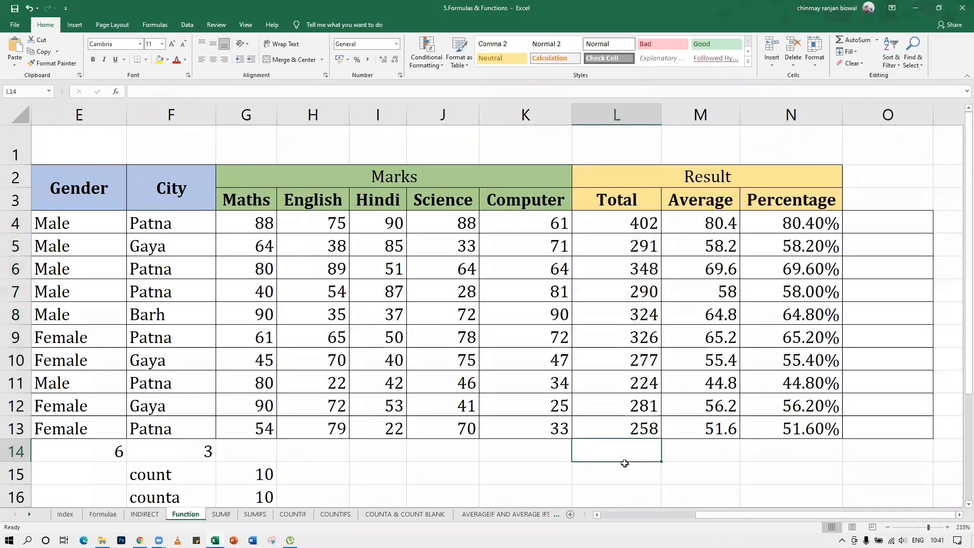
{"action": "type", "text": "=max("}
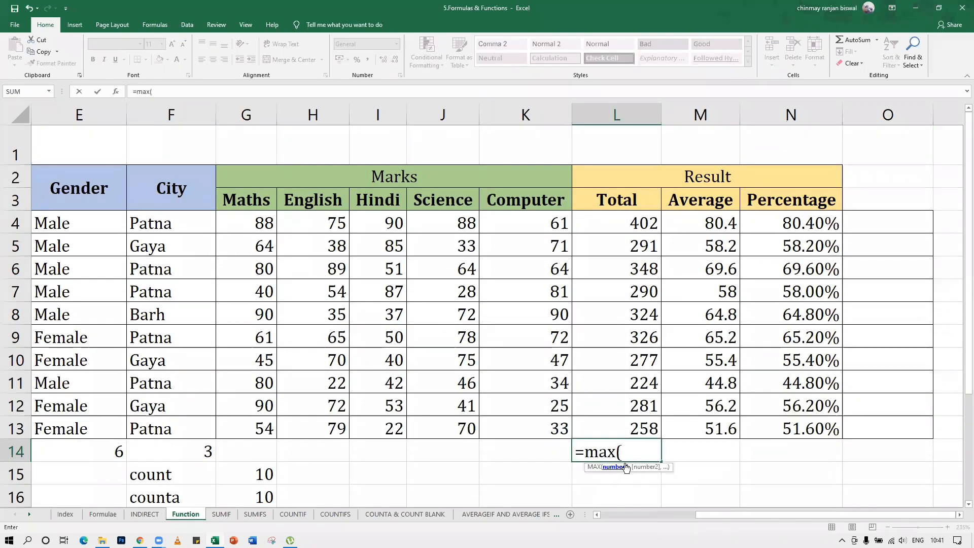
{"action": "left_click_drag", "start_coordinate": [612, 224], "coordinate": [620, 430]}
{"action": "key", "text": "Return"}
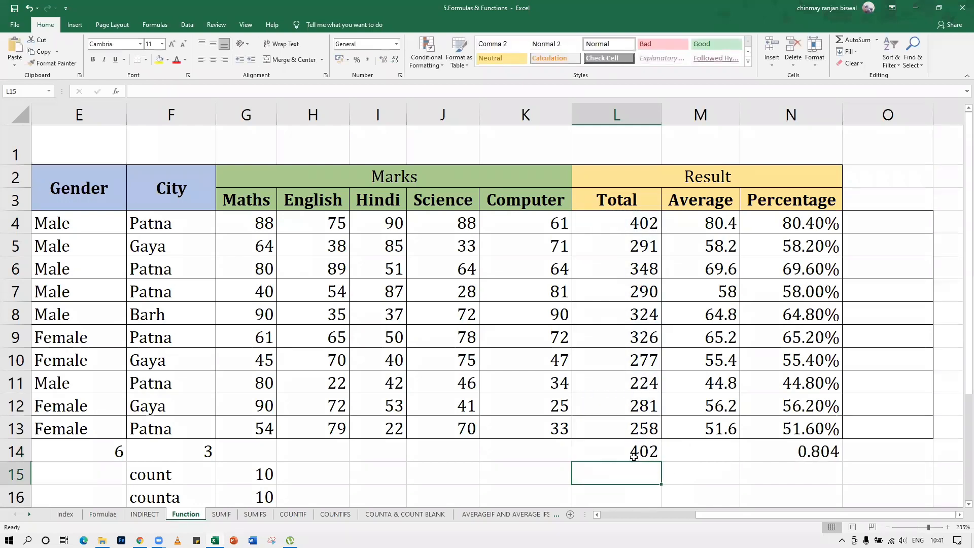
{"action": "left_click", "coordinate": [799, 452]}
{"action": "key", "text": "Delete"}
Enter =MIN(L4:L13) in cell L15 to get the lowest value of the Total column
{"action": "left_click", "coordinate": [643, 470]}
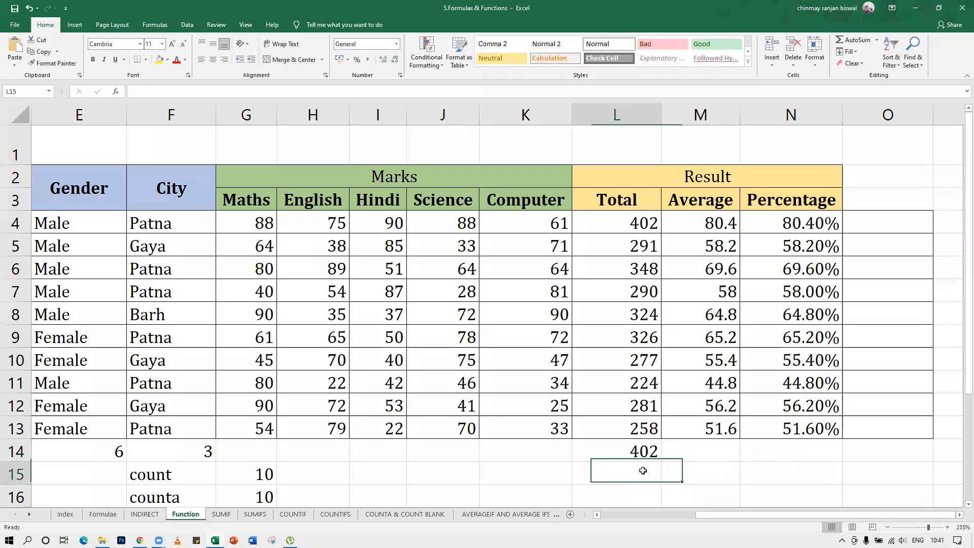
{"action": "type", "text": "=min"}
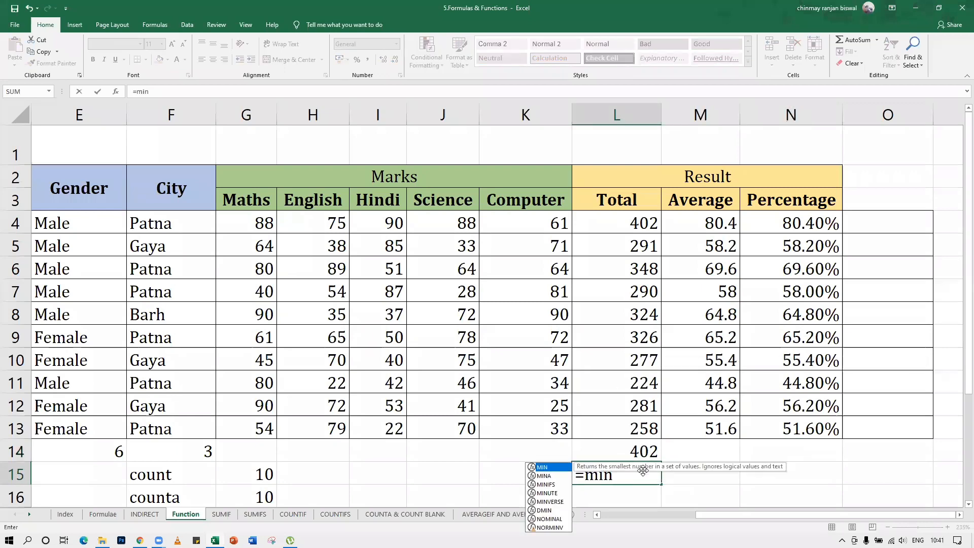
{"action": "type", "text": "("}
{"action": "left_click_drag", "start_coordinate": [640, 221], "coordinate": [627, 421]}
{"action": "type", "text": ")"}
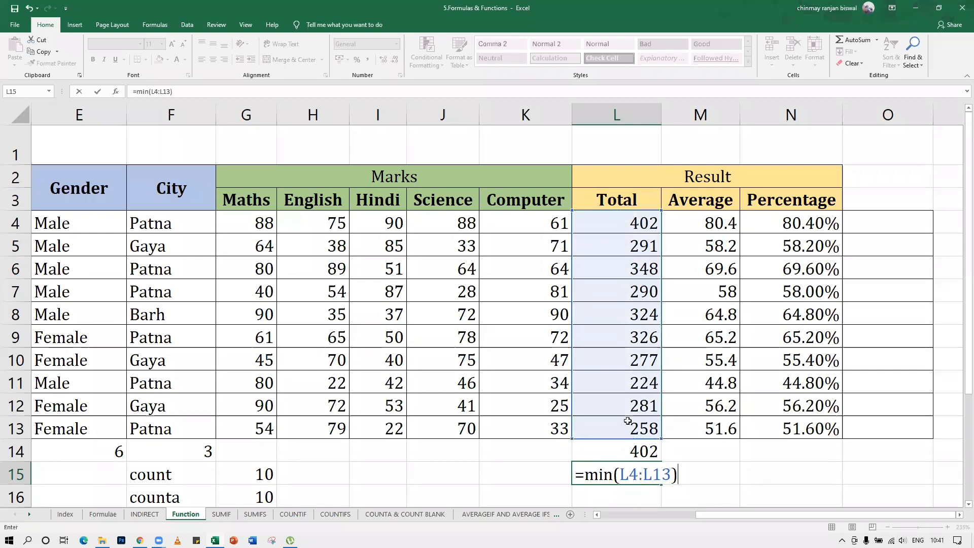
{"action": "key", "text": "Return"}
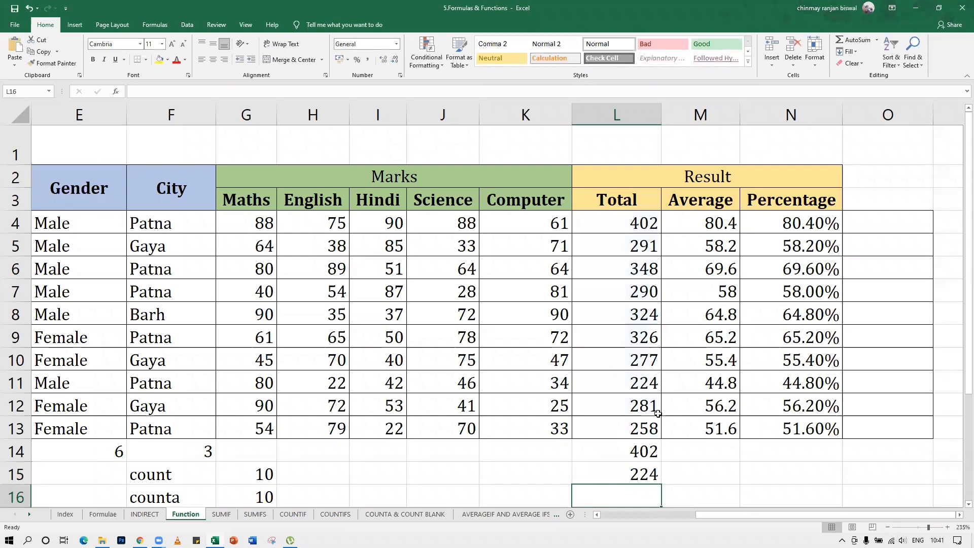
Enter =LARGE(L4:L13,3) in cell L16 and check the result against the highest totals in the column
{"action": "scroll", "coordinate": [652, 412], "scroll_direction": "down", "scroll_amount": 1}
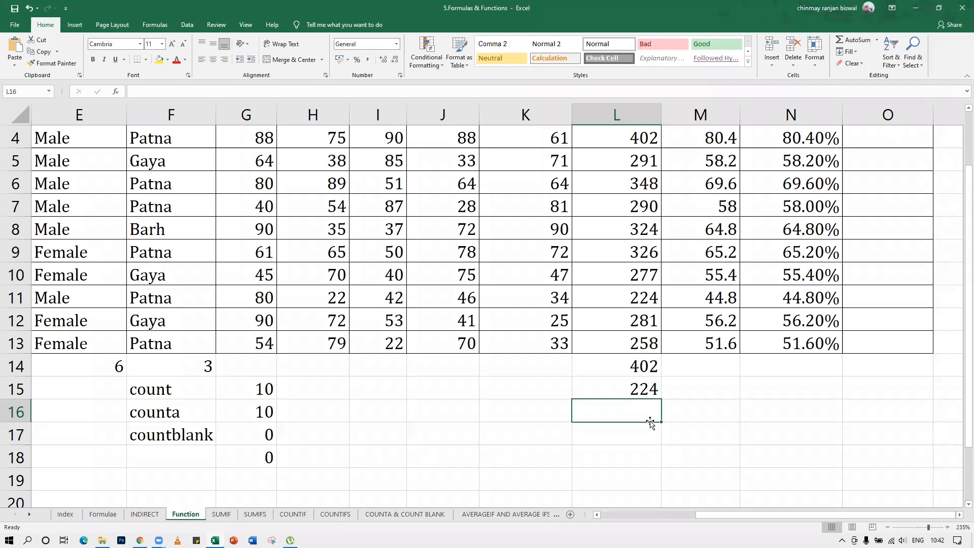
{"action": "type", "text": "=la"}
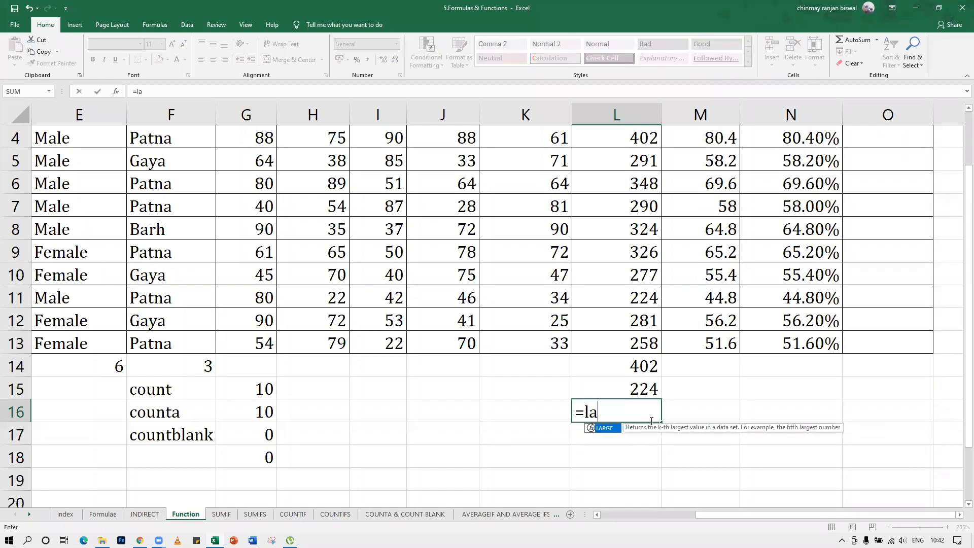
{"action": "type", "text": "rge("}
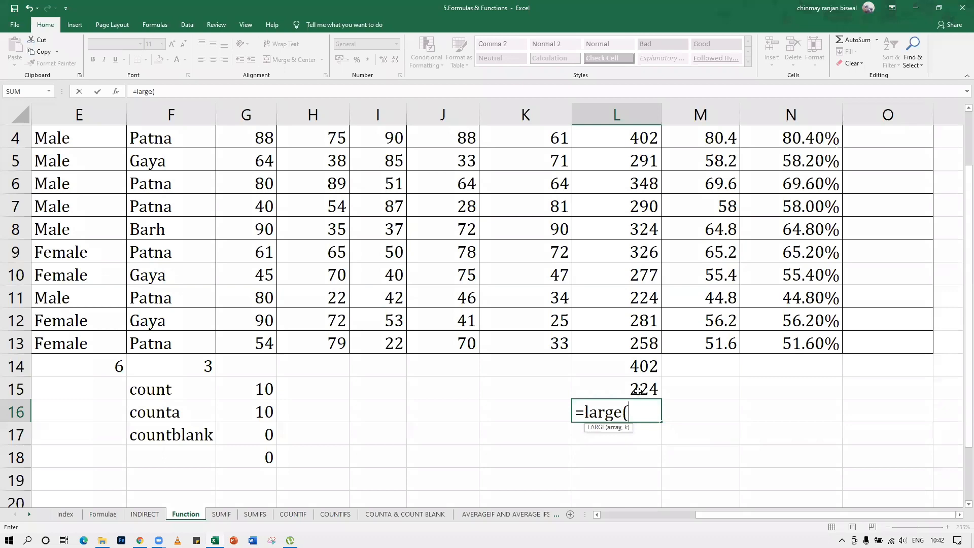
{"action": "scroll", "coordinate": [650, 218], "scroll_direction": "up", "scroll_amount": 1}
{"action": "left_click", "coordinate": [651, 218]}
{"action": "left_click_drag", "start_coordinate": [648, 279], "coordinate": [649, 428]}
{"action": "scroll", "coordinate": [709, 398], "scroll_direction": "down", "scroll_amount": 1}
{"action": "type", "text": ","}
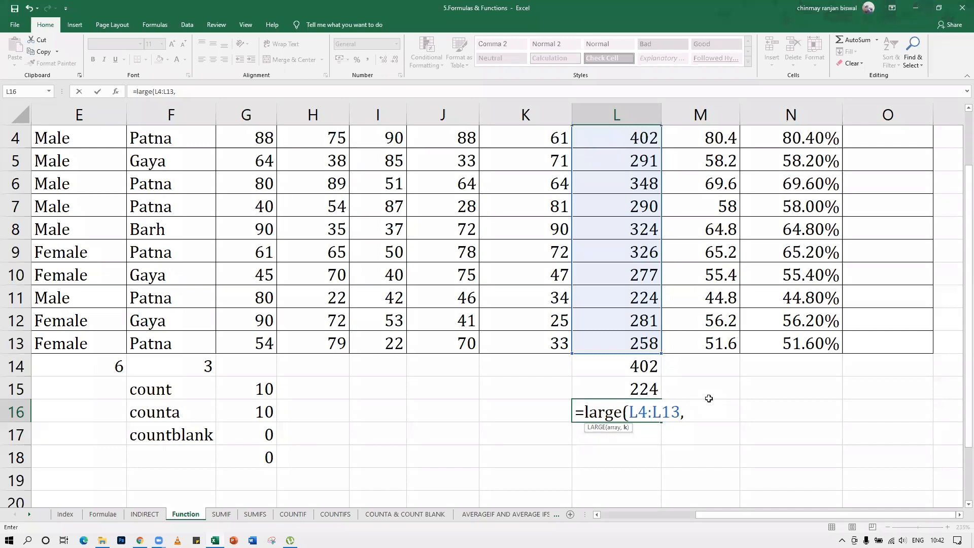
{"action": "type", "text": "3)"}
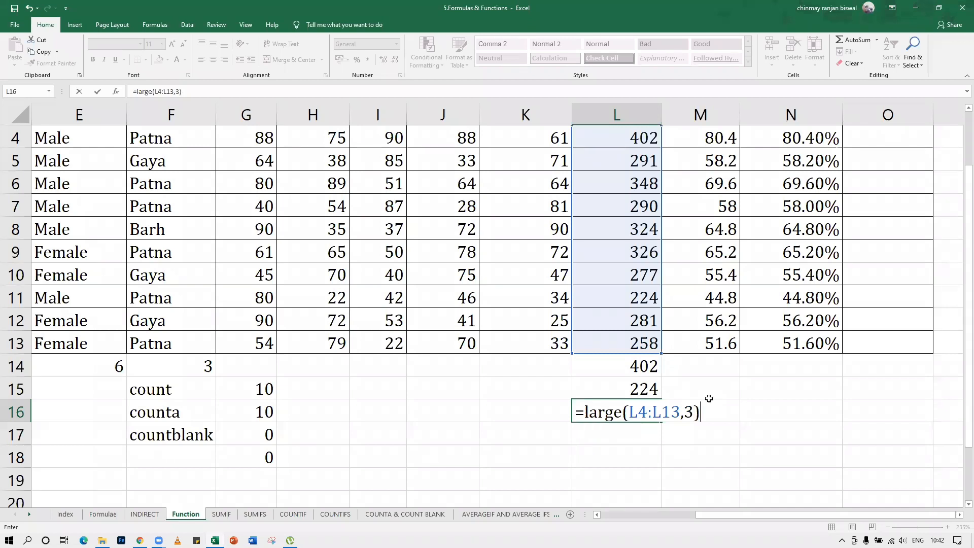
{"action": "key", "text": "Return"}
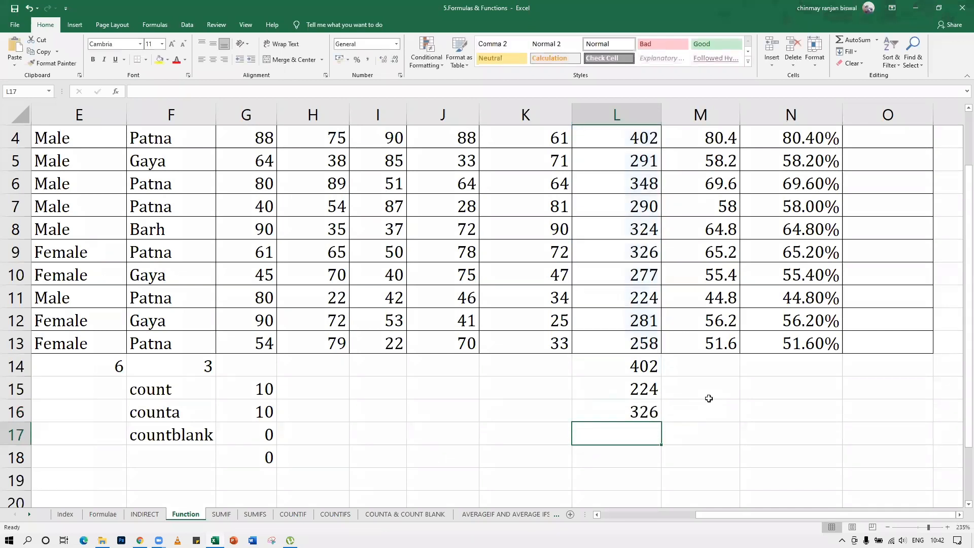
{"action": "left_click", "coordinate": [647, 410]}
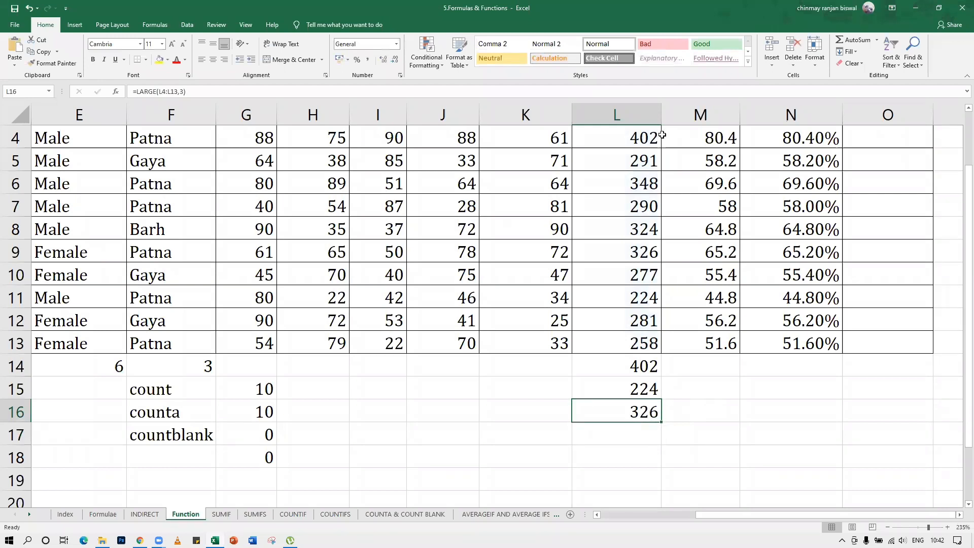
{"action": "left_click", "coordinate": [636, 138]}
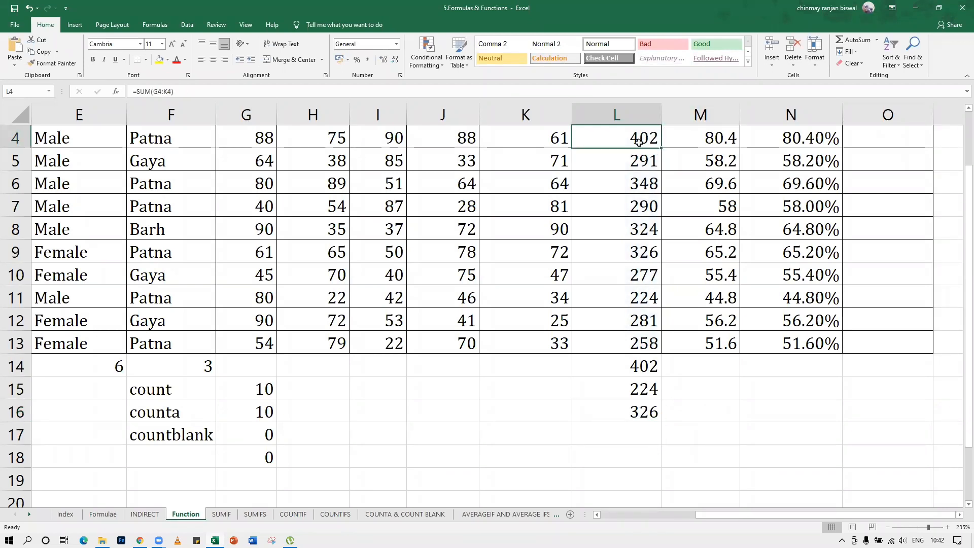
{"action": "left_click", "coordinate": [638, 186]}
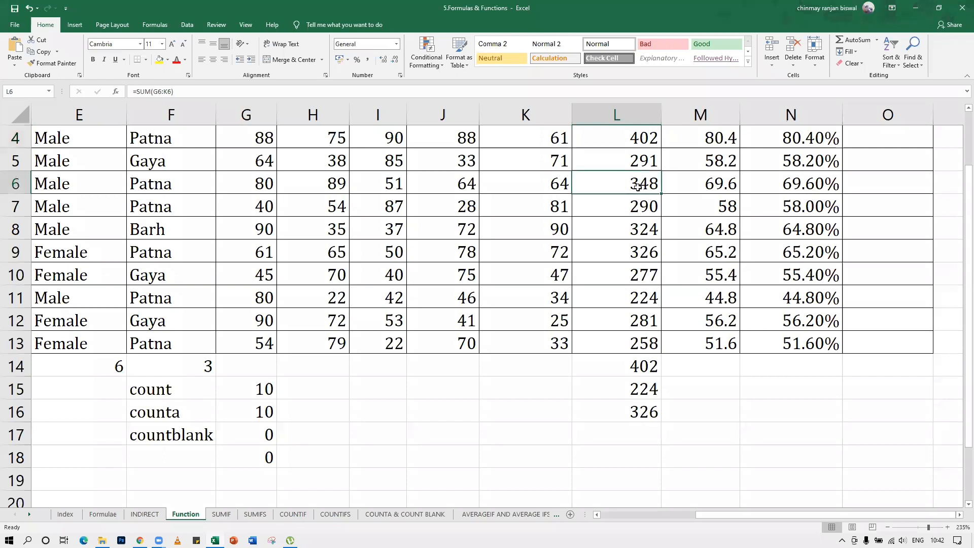
{"action": "left_click", "coordinate": [650, 253]}
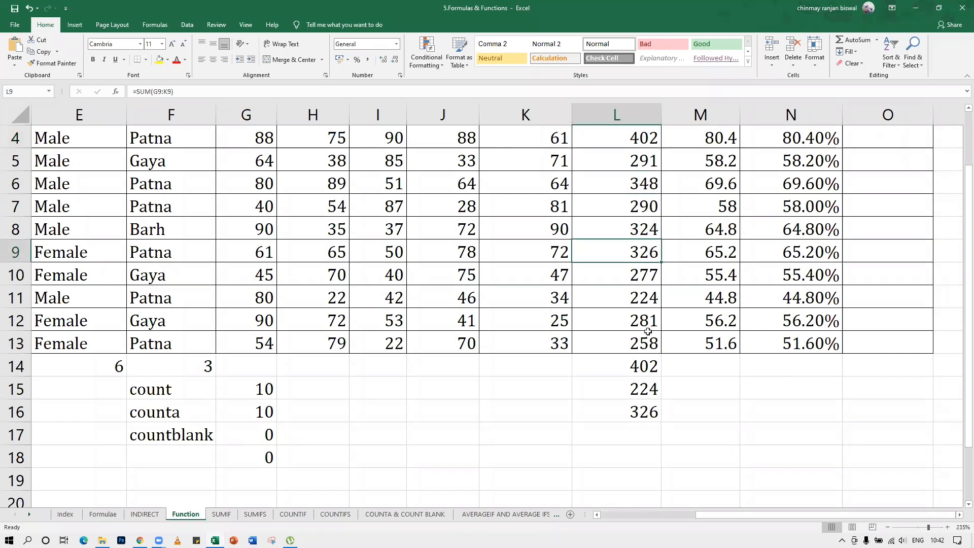
{"action": "left_click", "coordinate": [634, 447]}
{"action": "left_click", "coordinate": [636, 438]}
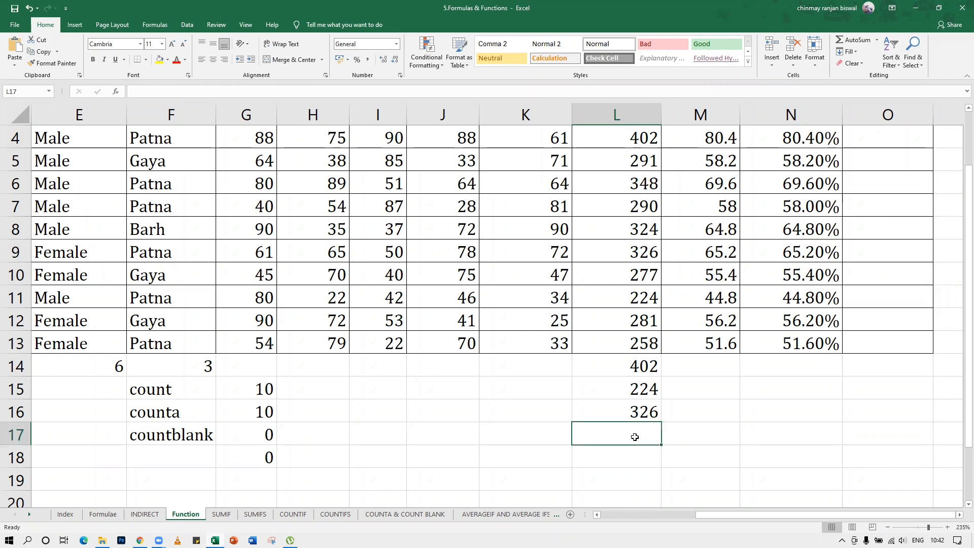
{"action": "type", "text": "=small("}
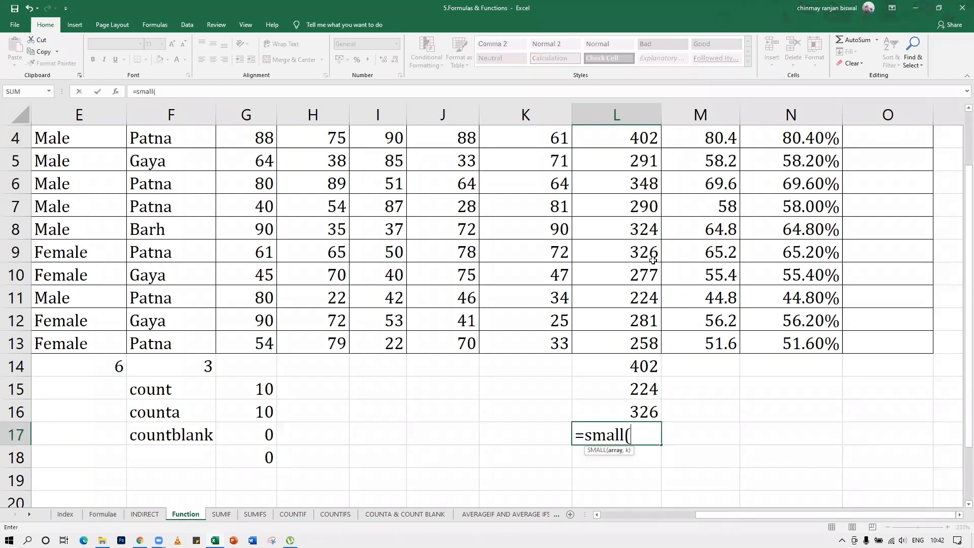
{"action": "key", "text": "Escape"}
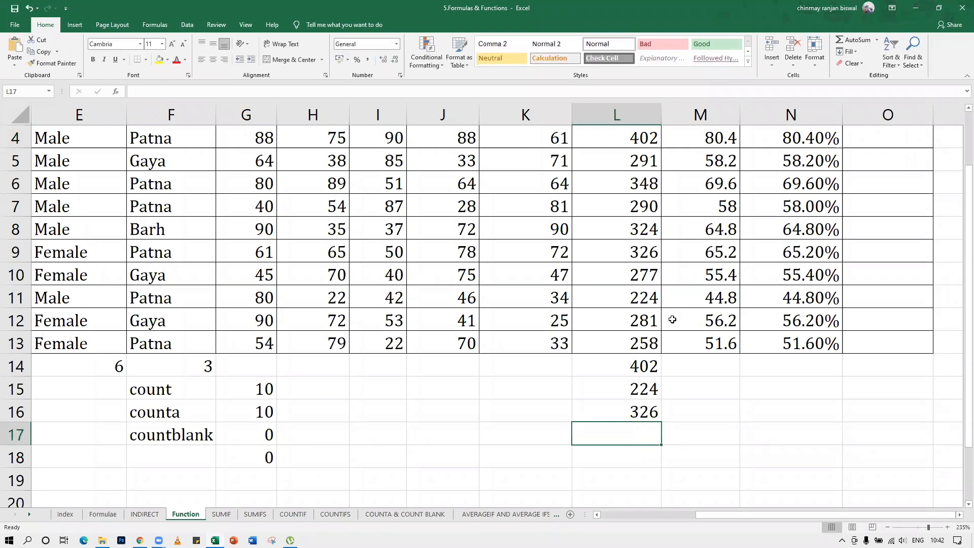
Change the rank in the LARGE formula in cell L16 to 4
{"action": "double_click", "coordinate": [628, 413]}
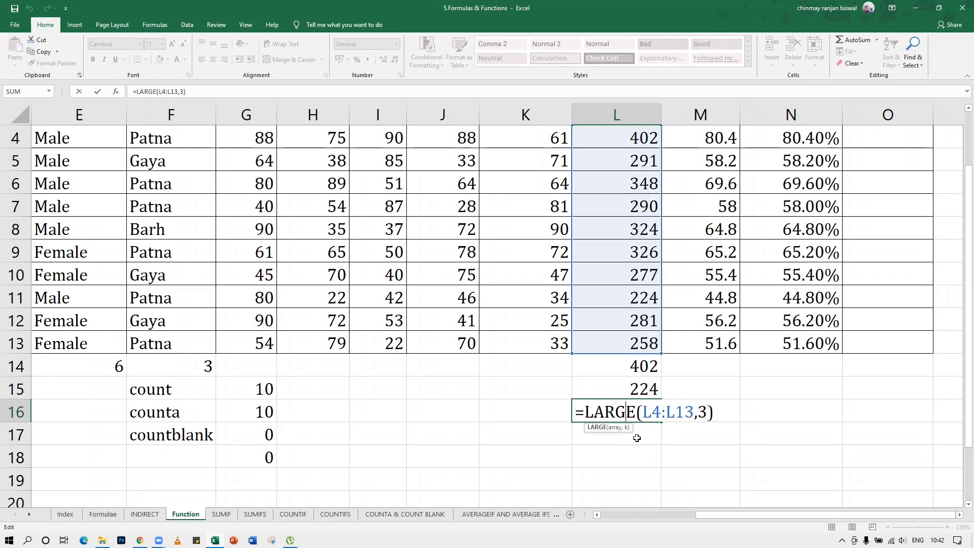
{"action": "key", "text": "Return"}
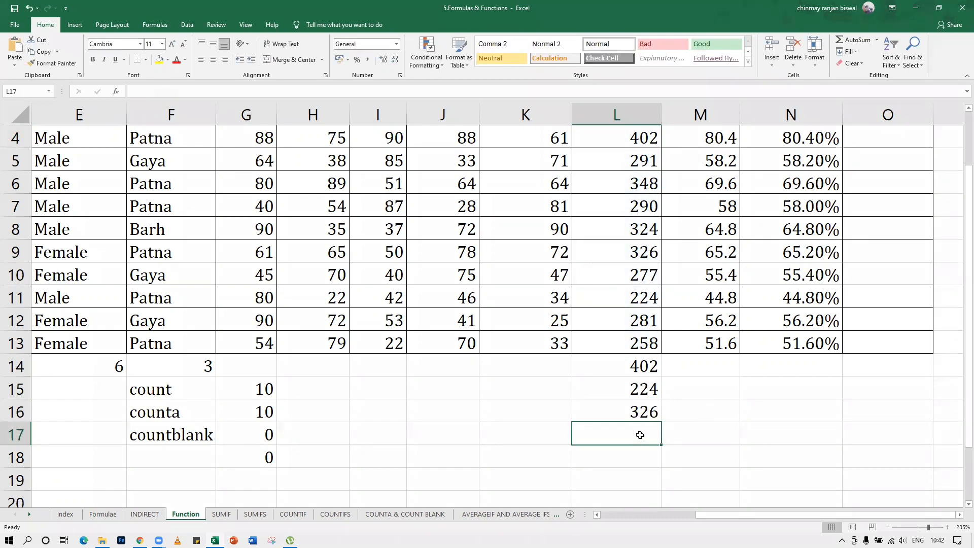
{"action": "double_click", "coordinate": [637, 412]}
{"action": "left_click", "coordinate": [706, 412]}
{"action": "key", "text": "BackSpace"}
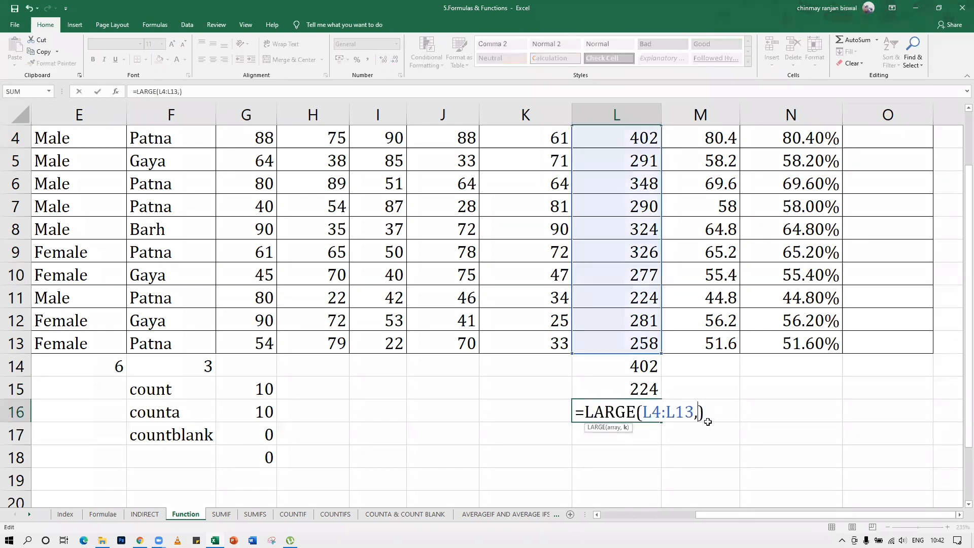
{"action": "type", "text": "2"}
{"action": "key", "text": "BackSpace"}
{"action": "type", "text": "4"}
{"action": "key", "text": "BackSpace"}
{"action": "type", "text": "3"}
{"action": "key", "text": "Return"}
{"action": "key", "text": "Return"}
Enter =SMALL(L4:L13,2) in cell L17 and check the result against the lowest totals
{"action": "type", "text": "="}
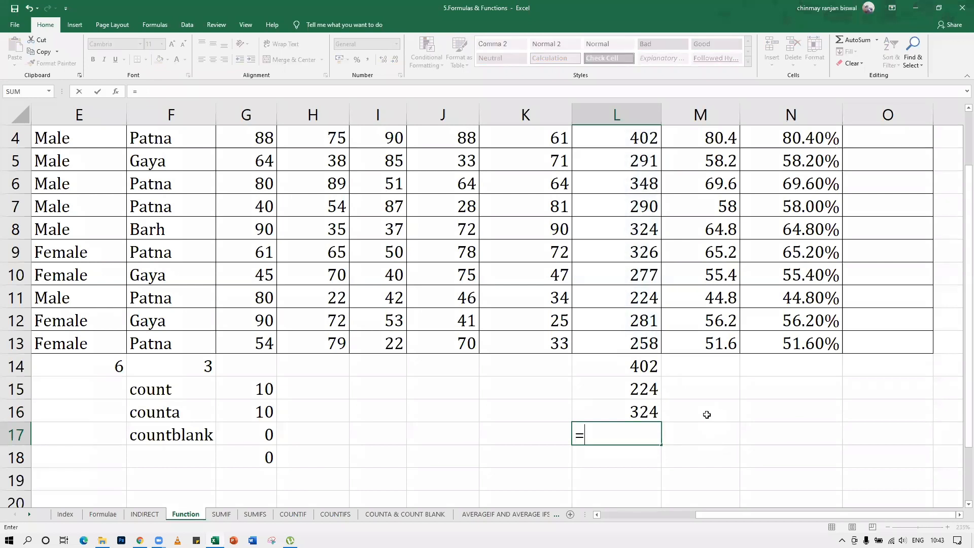
{"action": "type", "text": "sma"}
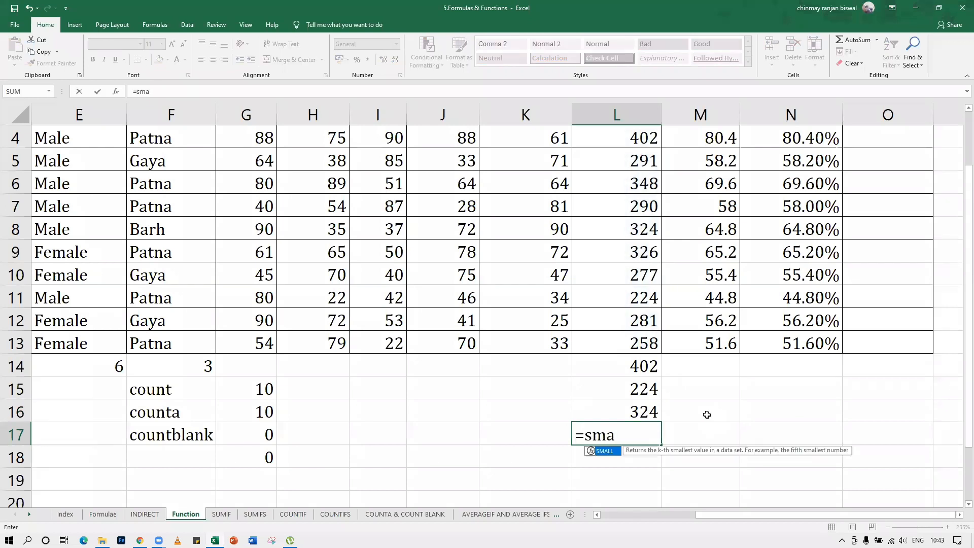
{"action": "type", "text": "ll("}
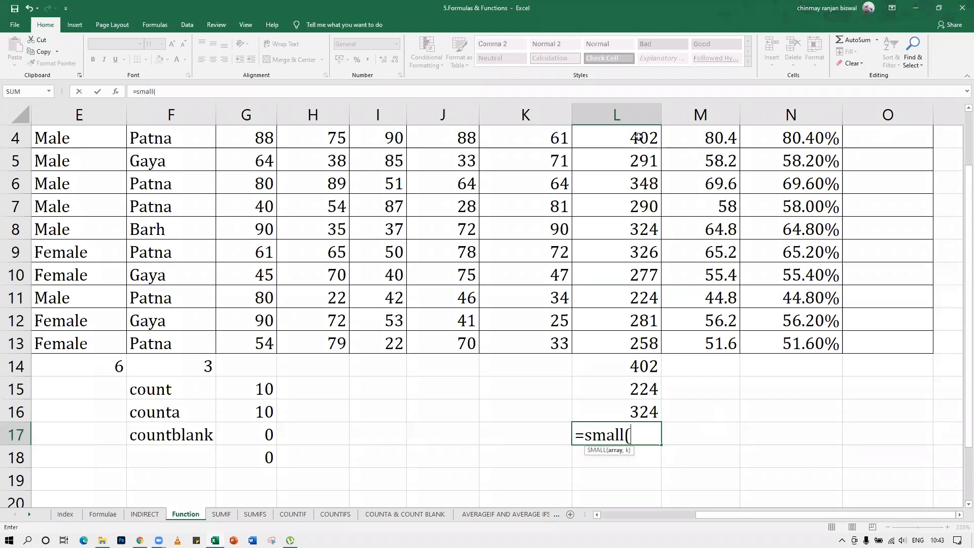
{"action": "left_click_drag", "start_coordinate": [639, 137], "coordinate": [635, 343]}
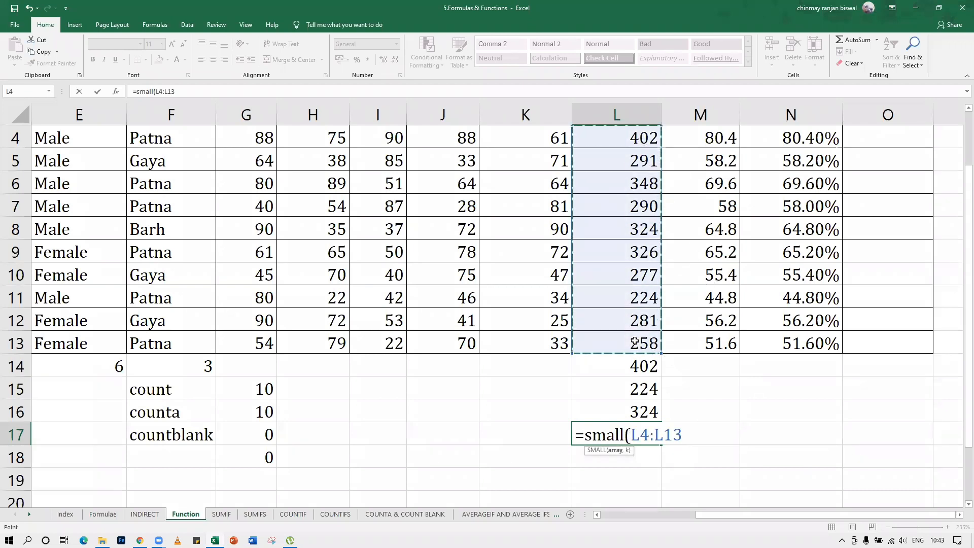
{"action": "type", "text": ",3"}
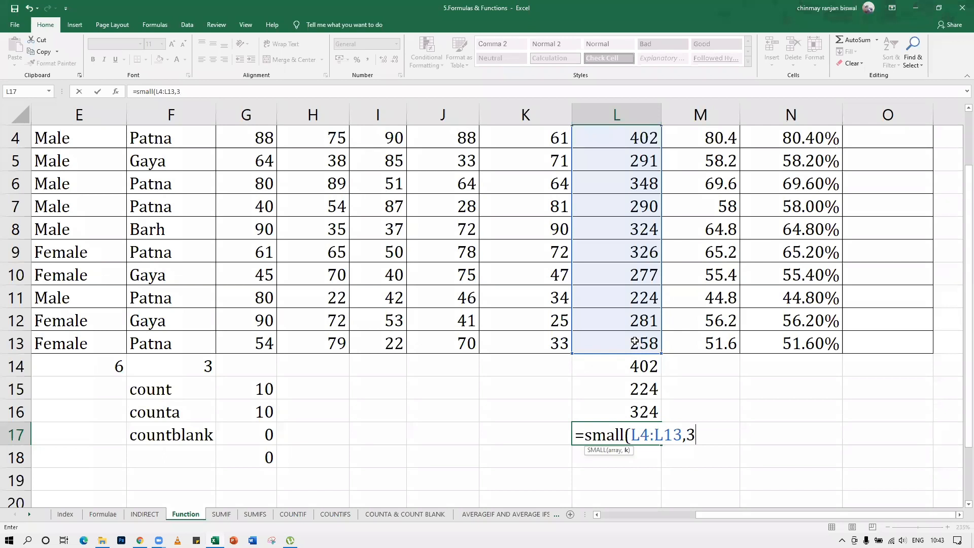
{"action": "key", "text": "BackSpace"}
{"action": "type", "text": "2)"}
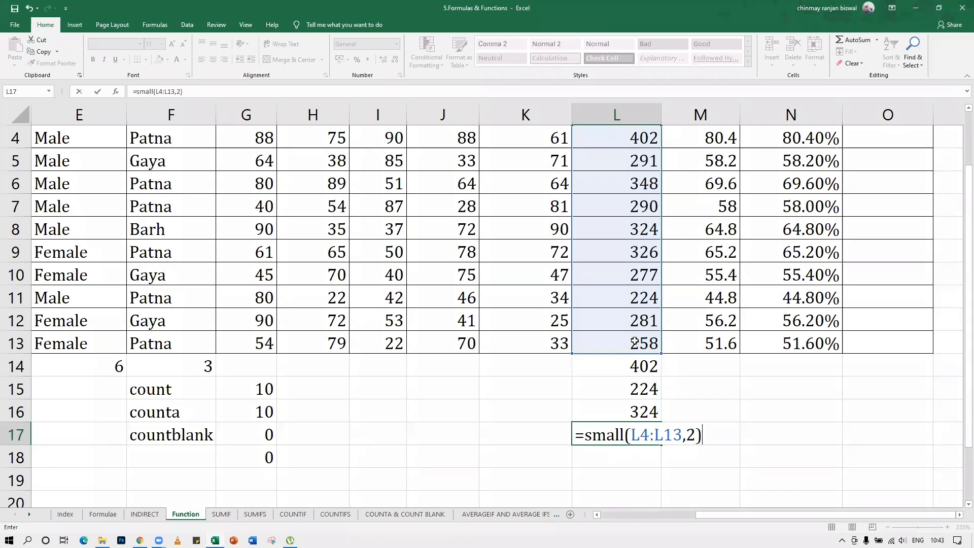
{"action": "key", "text": "Return"}
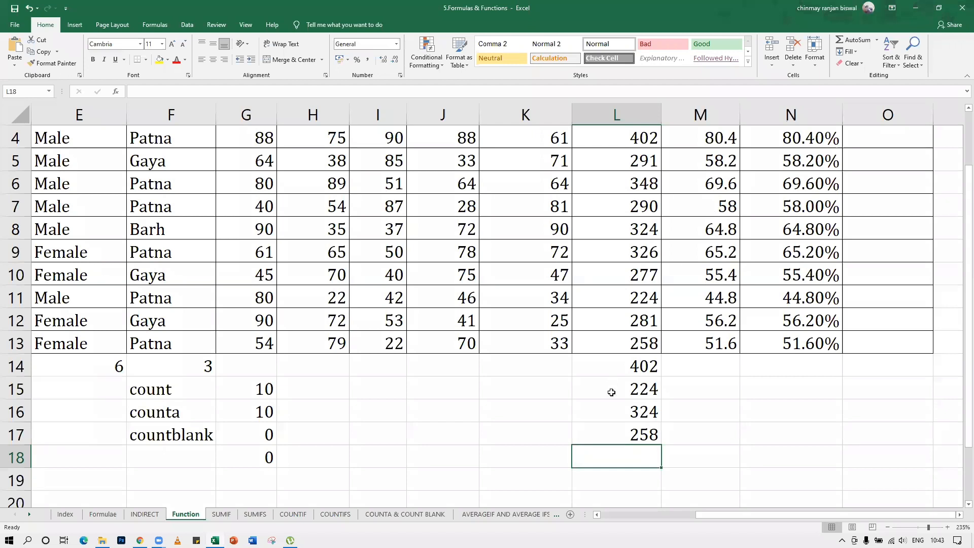
{"action": "left_click", "coordinate": [643, 351]}
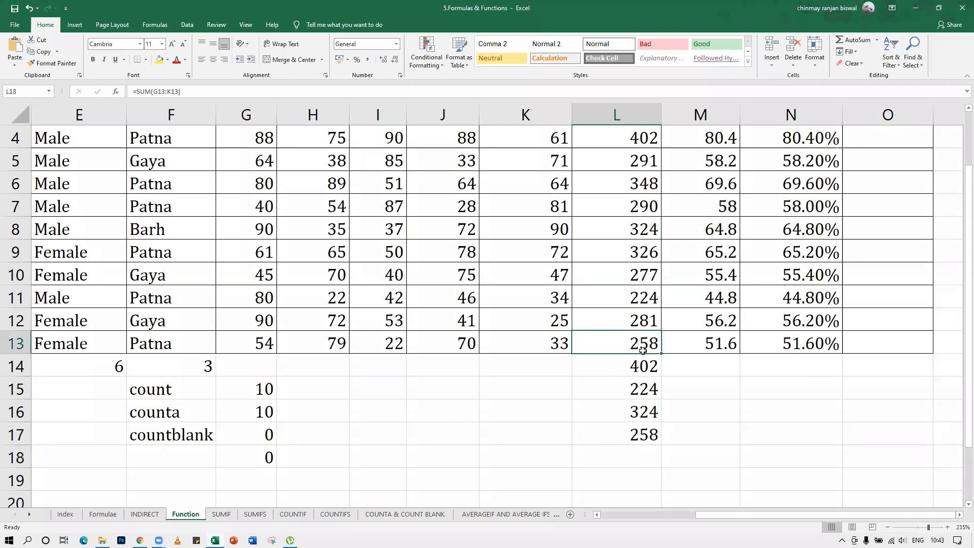
{"action": "left_click", "coordinate": [656, 384]}
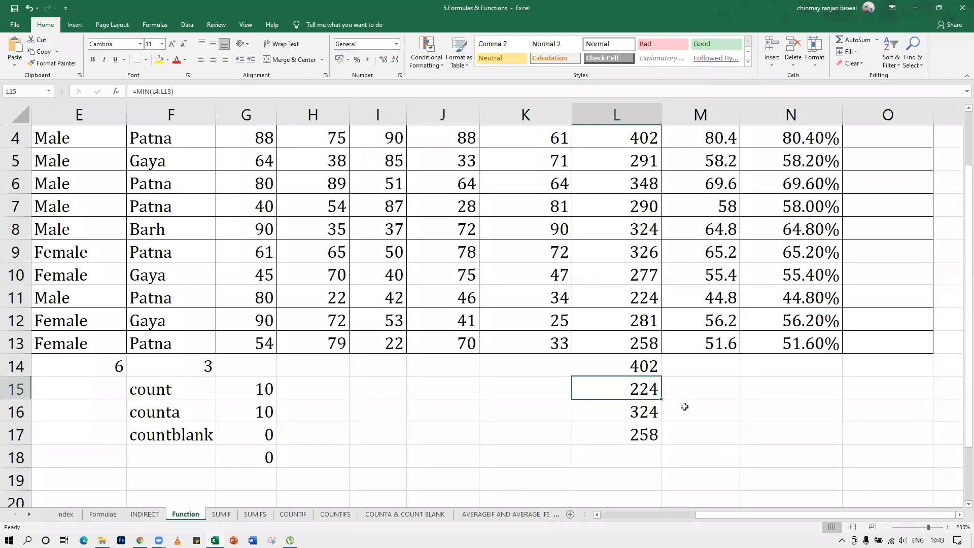
{"action": "scroll", "coordinate": [526, 420], "scroll_direction": "up", "scroll_amount": 1}
{"action": "scroll", "coordinate": [526, 421], "scroll_direction": "down", "scroll_amount": 1}
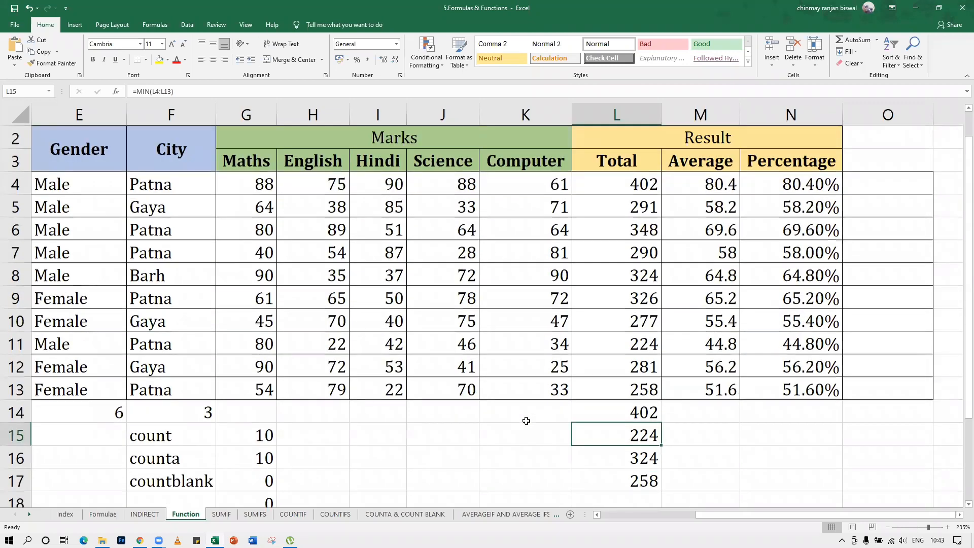
{"action": "scroll", "coordinate": [635, 369], "scroll_direction": "up", "scroll_amount": 1}
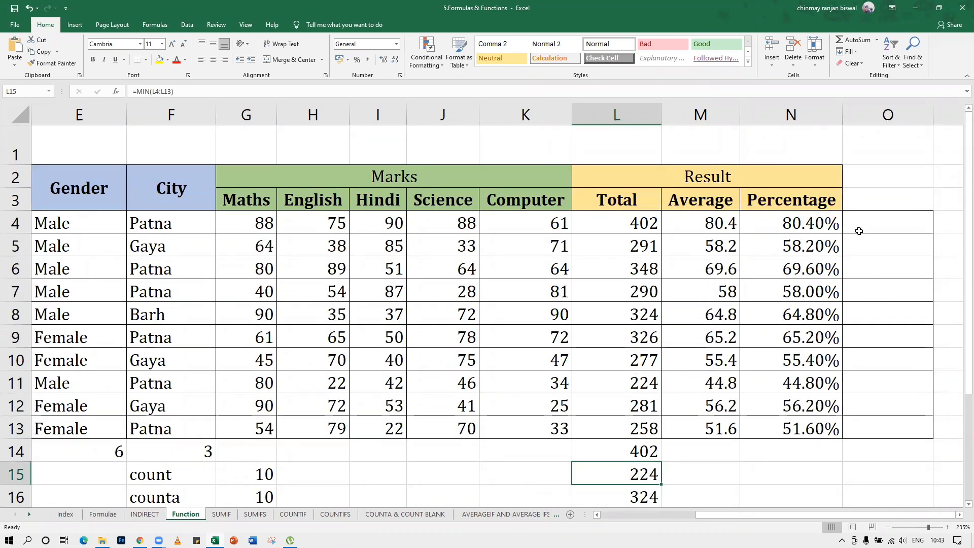
{"action": "left_click", "coordinate": [959, 515]}
{"action": "left_click", "coordinate": [959, 515]}
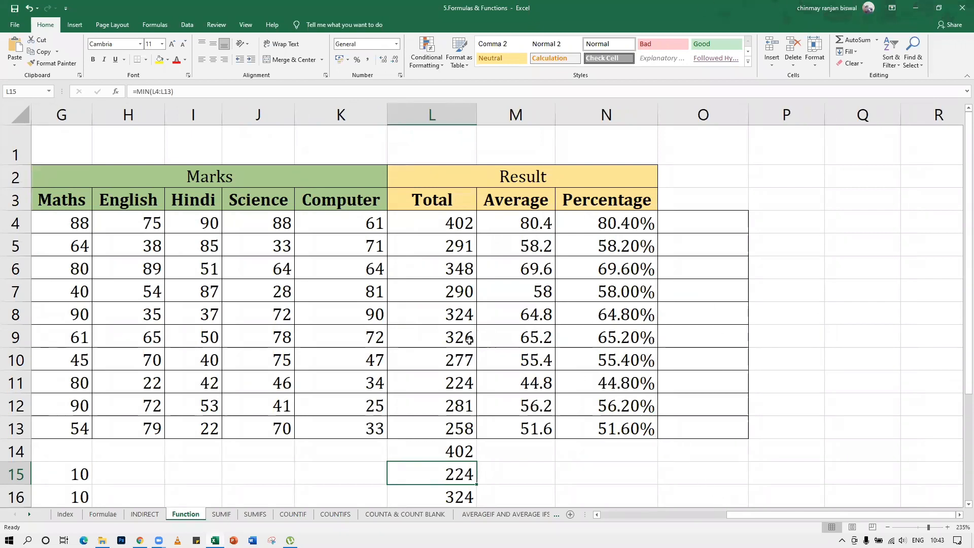
Clear the MAX, MIN, LARGE and SMALL formulas below the Total column, starting from cell L14
{"action": "left_click", "coordinate": [442, 219]}
{"action": "mouse_move", "coordinate": [445, 440]}
{"action": "left_mouse_down"}
{"action": "mouse_move", "coordinate": [447, 500]}
{"action": "mouse_move", "coordinate": [452, 437]}
{"action": "mouse_move", "coordinate": [458, 446]}
{"action": "left_mouse_up"}
{"action": "key", "text": "Delete"}
{"action": "scroll", "coordinate": [493, 355], "scroll_direction": "up", "scroll_amount": 1}
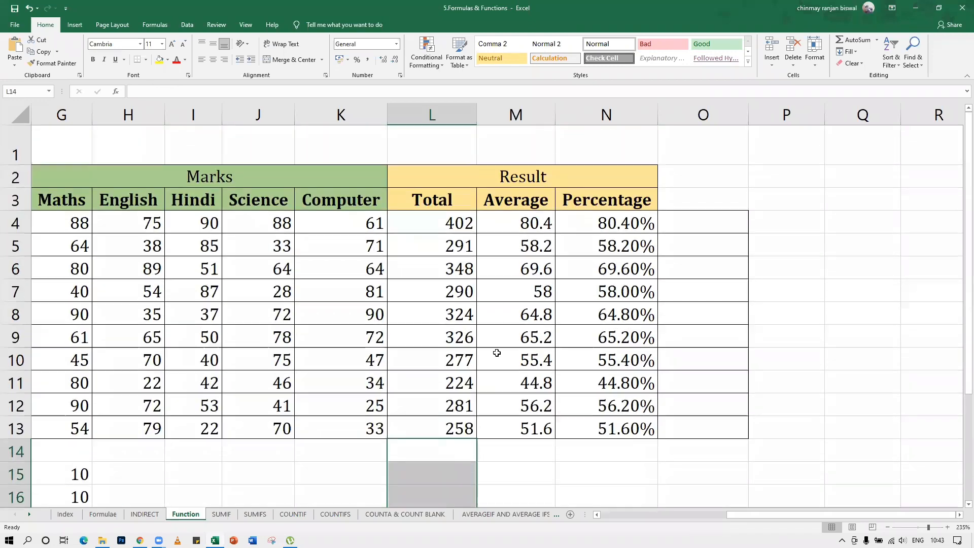
{"action": "left_click", "coordinate": [472, 275]}
{"action": "left_click", "coordinate": [453, 223]}
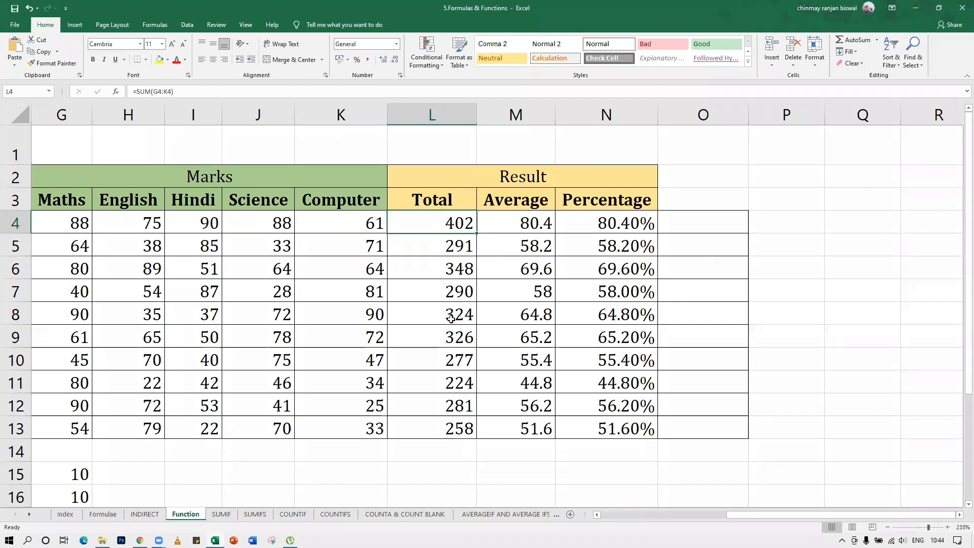
{"action": "left_click", "coordinate": [437, 292]}
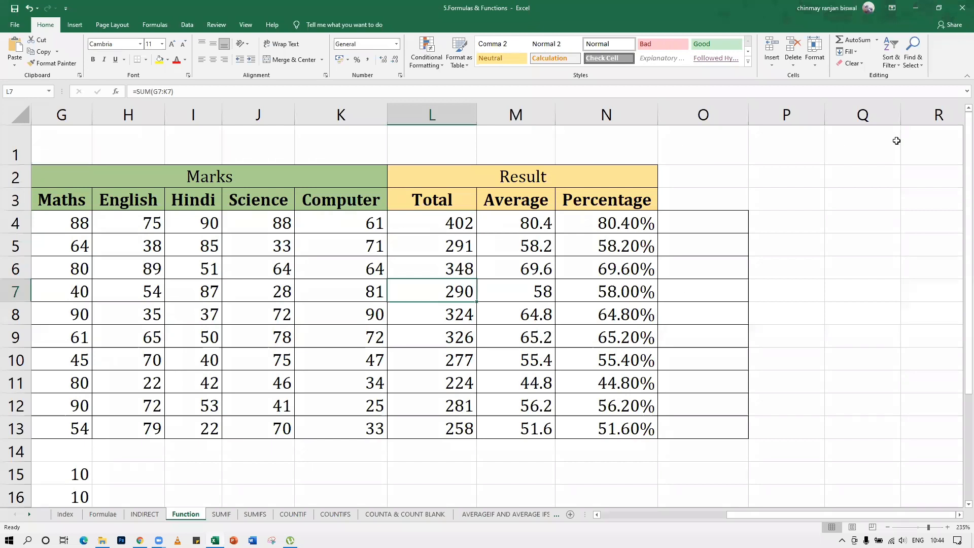
{"action": "left_click", "coordinate": [893, 60]}
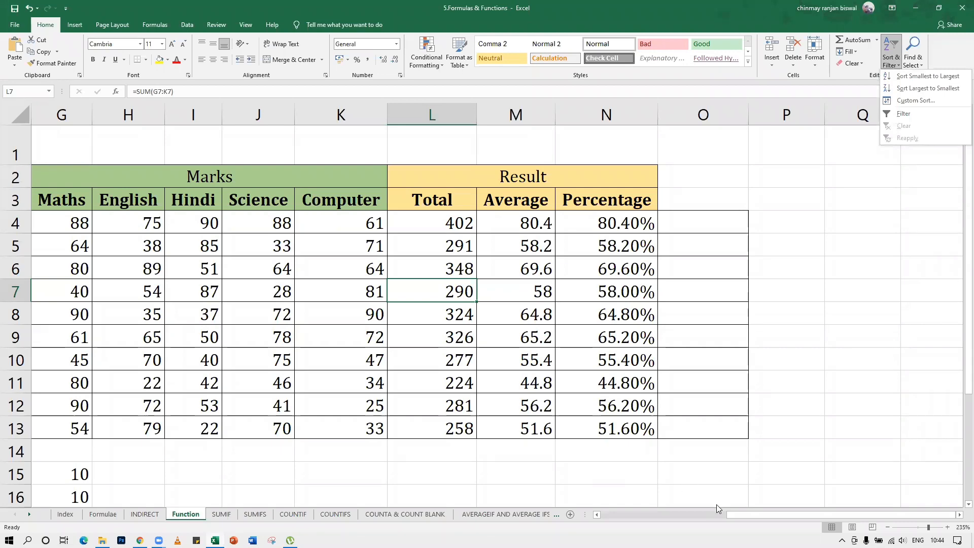
{"action": "left_click_drag", "start_coordinate": [727, 512], "coordinate": [672, 514]}
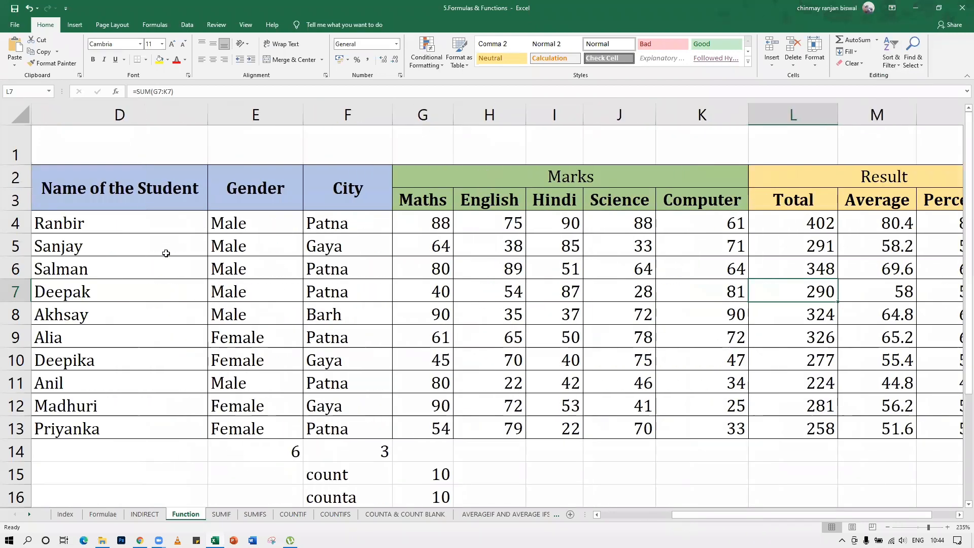
{"action": "left_click_drag", "start_coordinate": [818, 516], "coordinate": [871, 518]}
{"action": "left_click", "coordinate": [668, 344]}
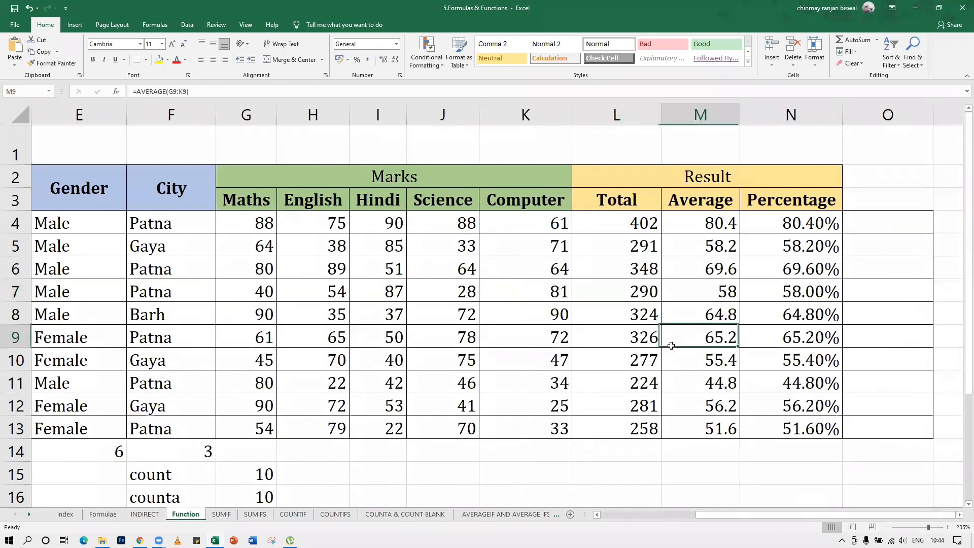
Enter the heading "rank list" in cell O3, beside the Percentage heading
{"action": "left_click", "coordinate": [869, 243]}
{"action": "left_click", "coordinate": [872, 222]}
{"action": "left_click", "coordinate": [873, 201]}
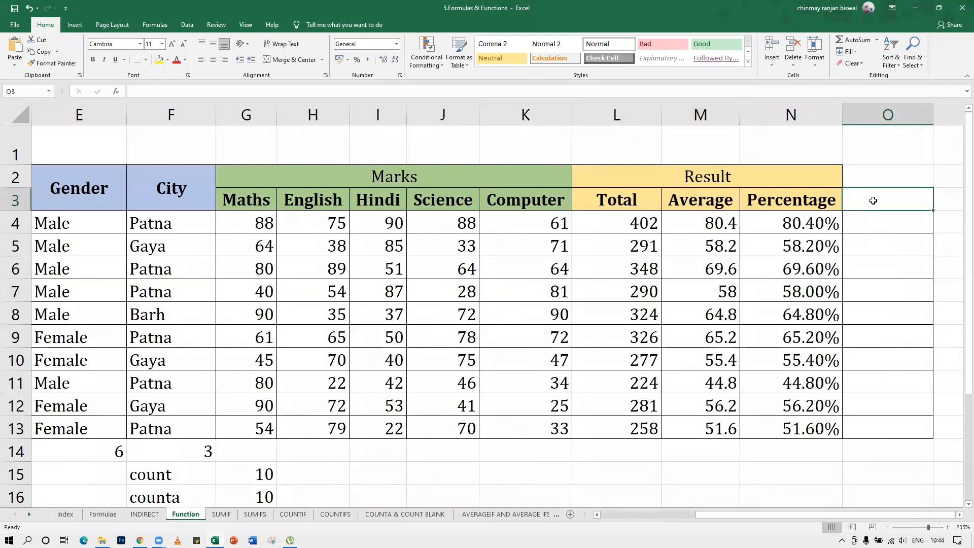
{"action": "type", "text": "rank li"}
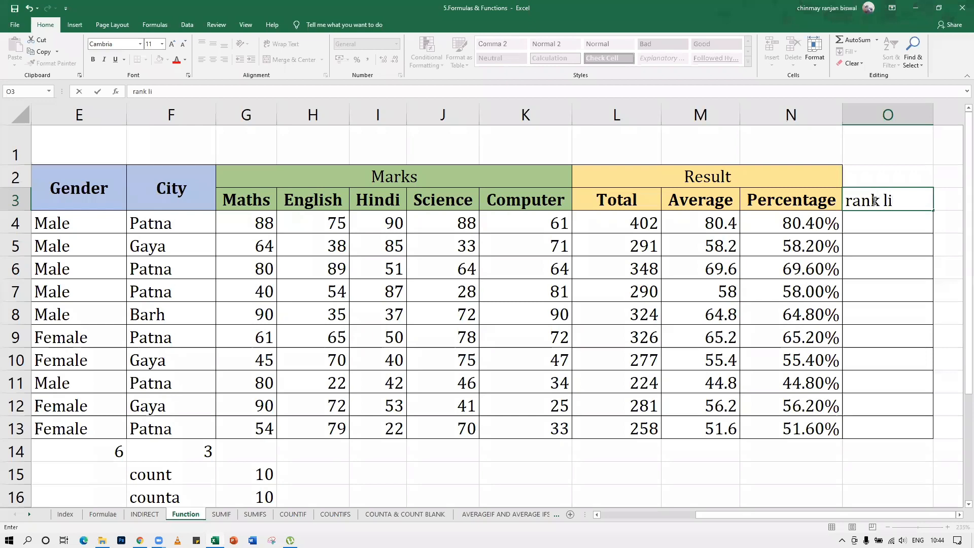
{"action": "type", "text": "st"}
{"action": "key", "text": "Return"}
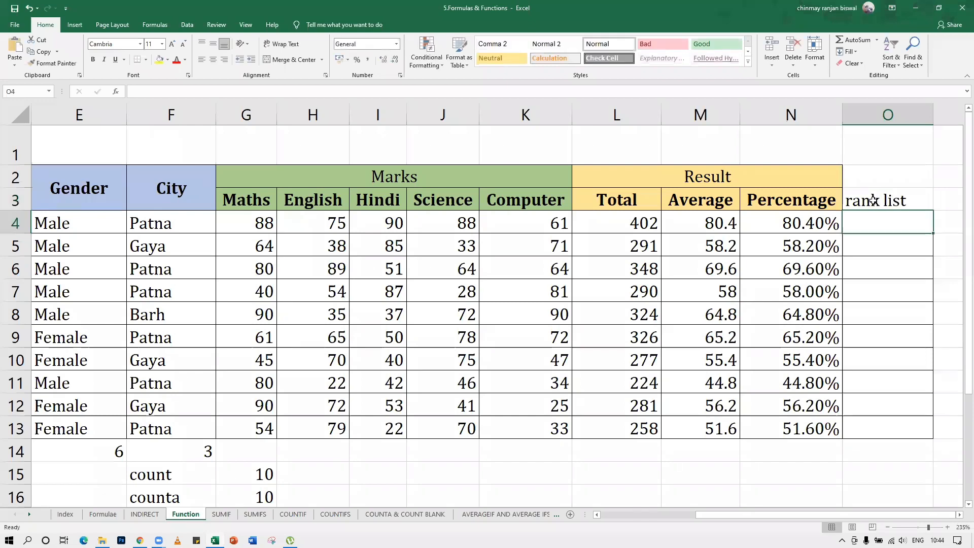
Enter =RANK(M4,M4:M13,0) in cell O4 to rank the first student's average in descending order
{"action": "type", "text": "="}
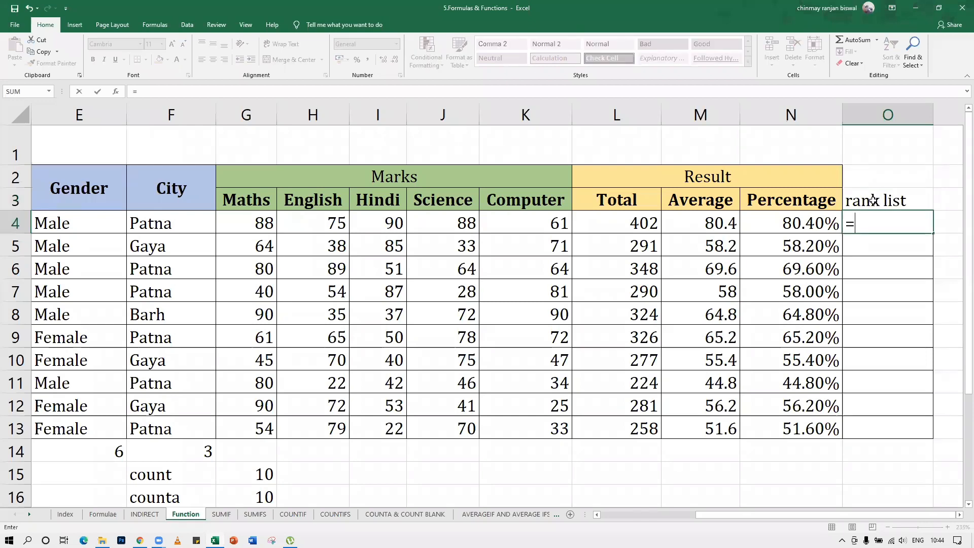
{"action": "type", "text": "rank"}
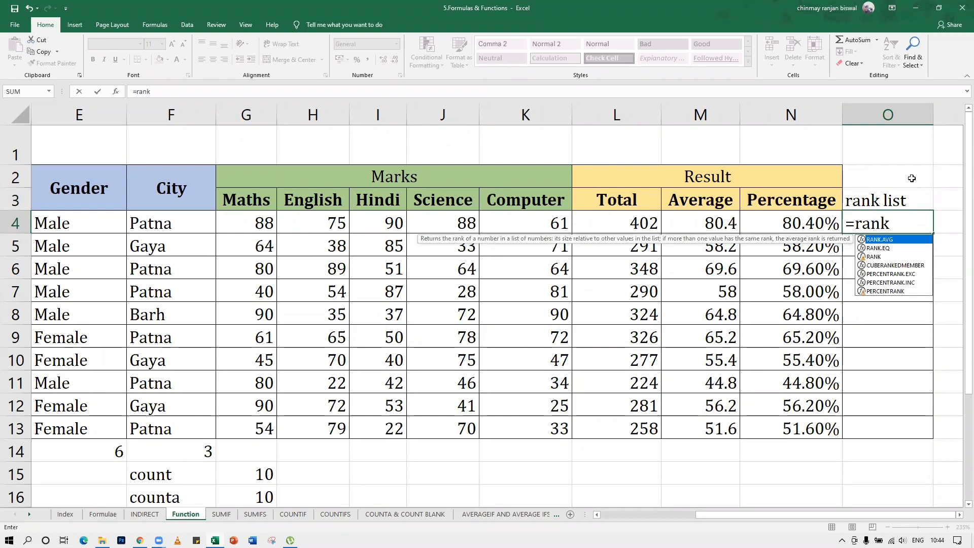
{"action": "left_click", "coordinate": [960, 514]}
{"action": "left_click", "coordinate": [959, 515]}
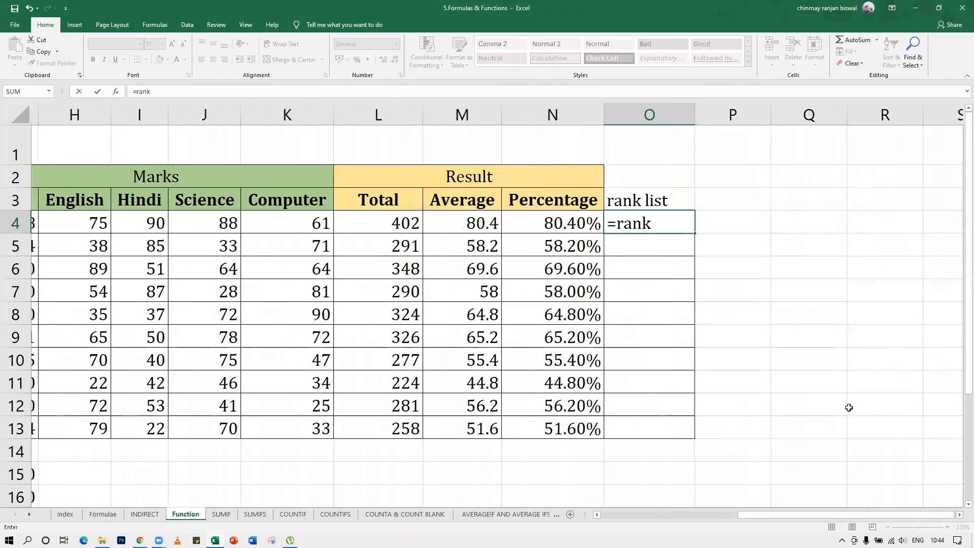
{"action": "type", "text": "("}
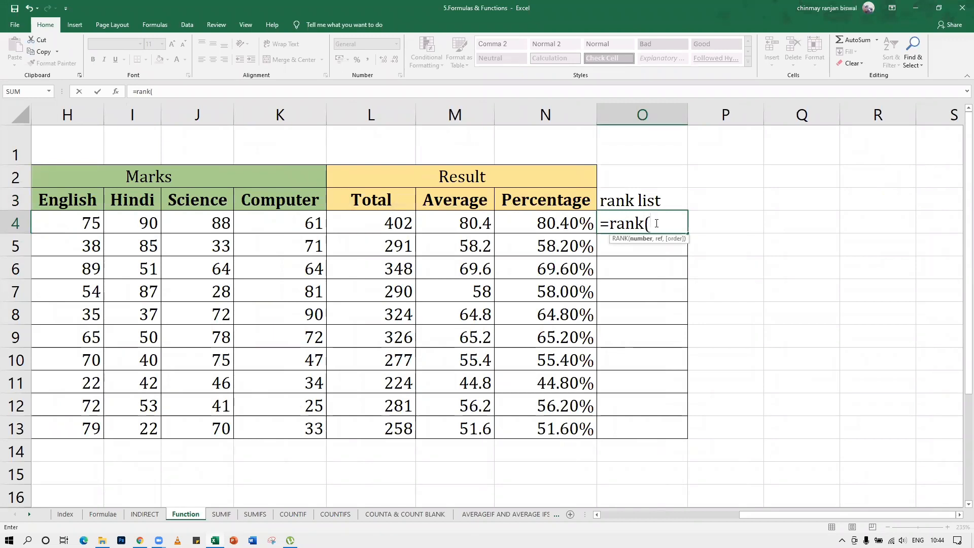
{"action": "left_click", "coordinate": [469, 222]}
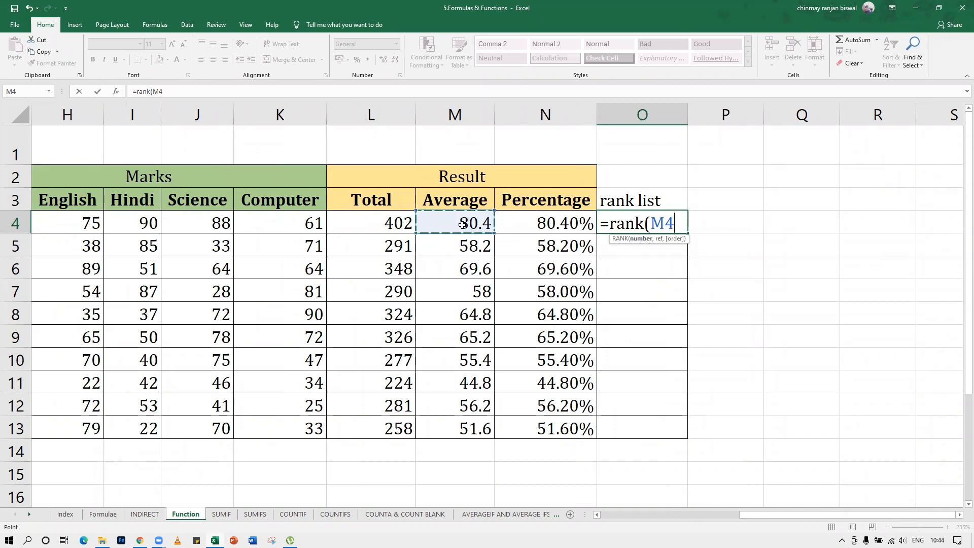
{"action": "type", "text": ","}
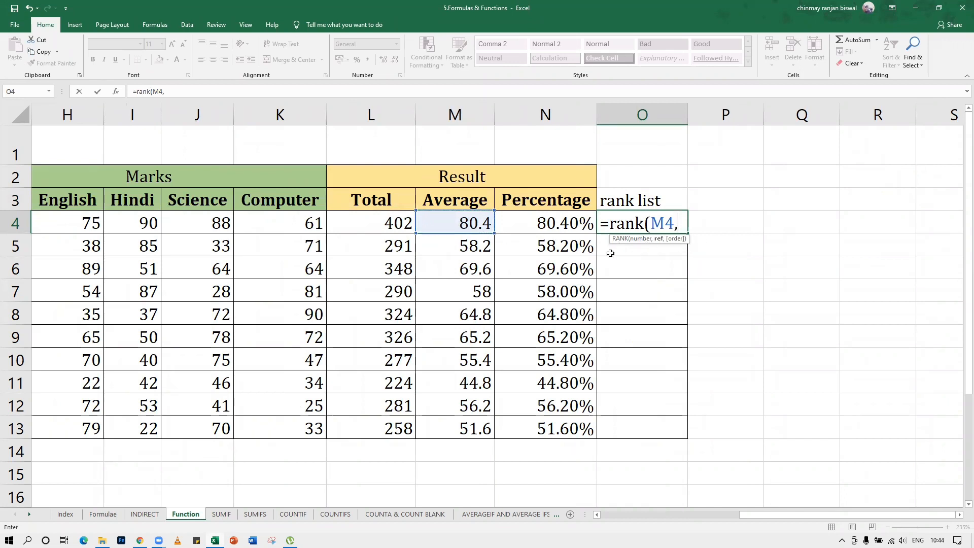
{"action": "left_click_drag", "start_coordinate": [469, 223], "coordinate": [462, 428]}
{"action": "type", "text": ","}
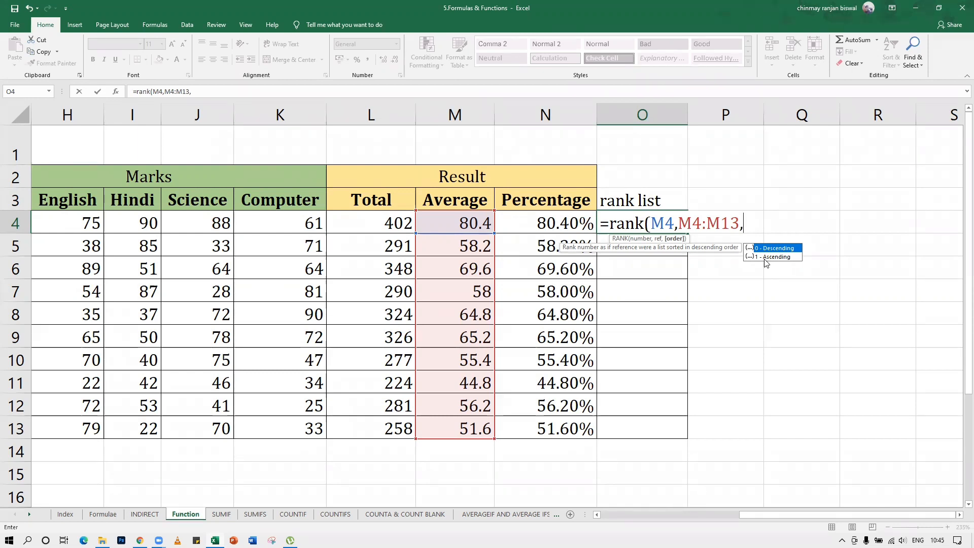
{"action": "type", "text": "0"}
{"action": "type", "text": ")"}
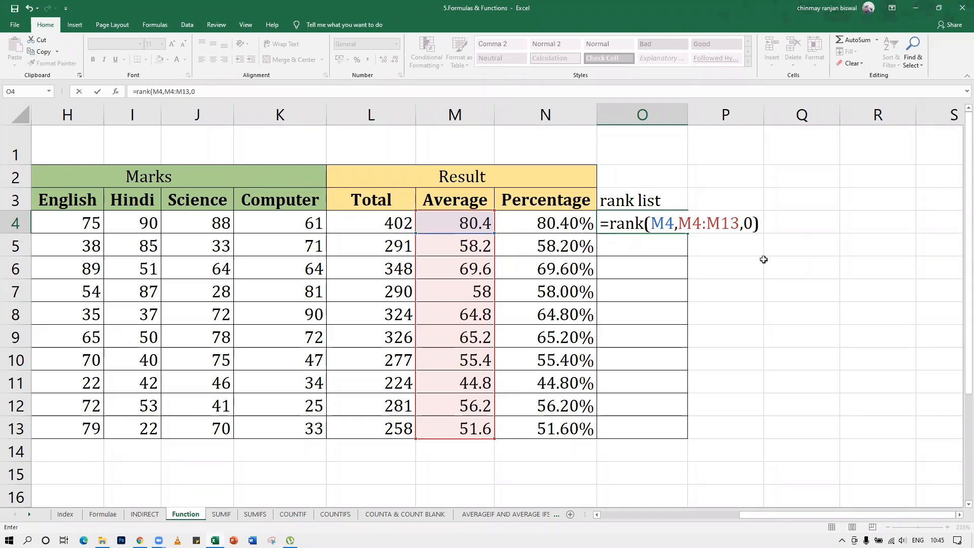
{"action": "key", "text": "Return"}
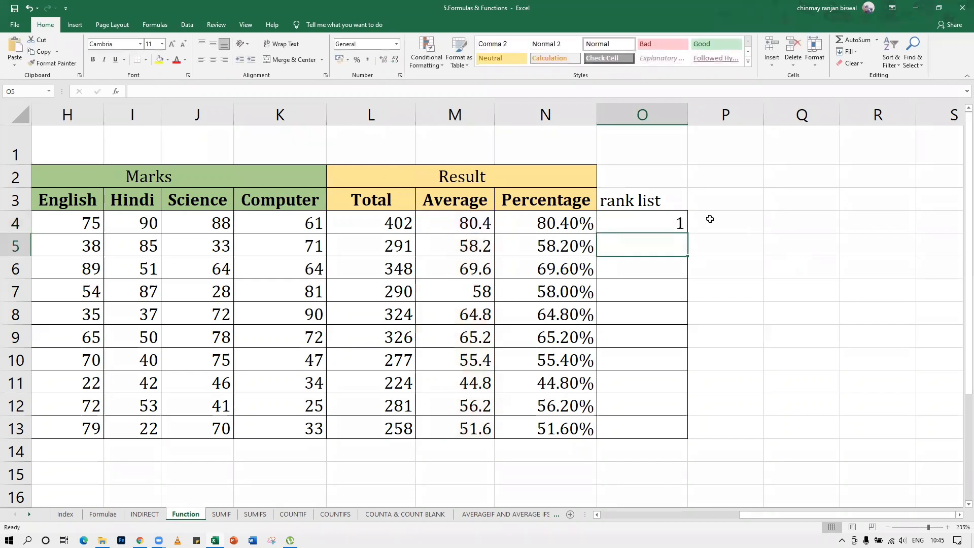
Fill the RANK formula from cell O4 down to O13
{"action": "left_click", "coordinate": [679, 220]}
{"action": "mouse_move", "coordinate": [689, 232]}
{"action": "left_mouse_down"}
{"action": "mouse_move", "coordinate": [689, 259]}
{"action": "mouse_move", "coordinate": [688, 234]}
{"action": "left_mouse_up"}
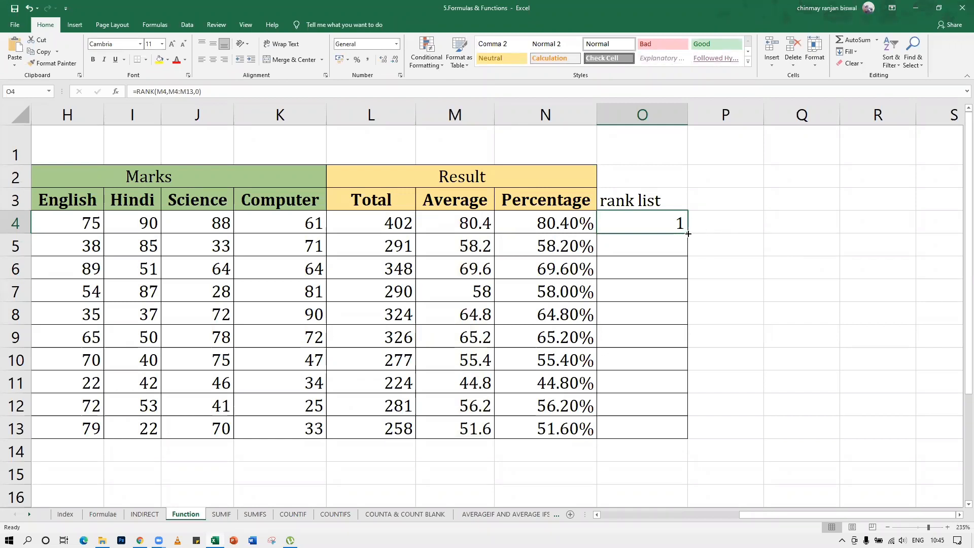
{"action": "left_click_drag", "start_coordinate": [688, 234], "coordinate": [684, 442]}
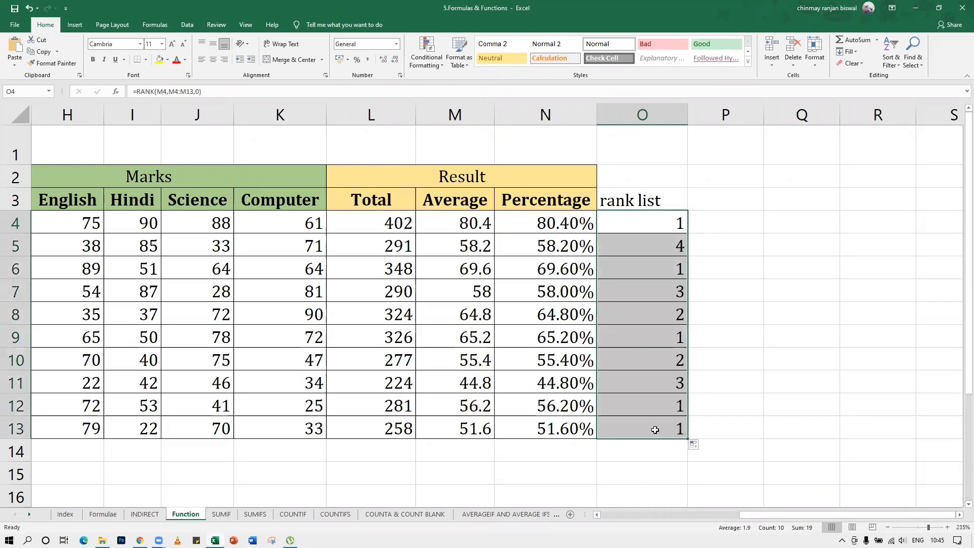
Inspect the ranks and copied RANK formulas in rank list cells O4, O6, O9 and O11 to O13
{"action": "left_click", "coordinate": [743, 380]}
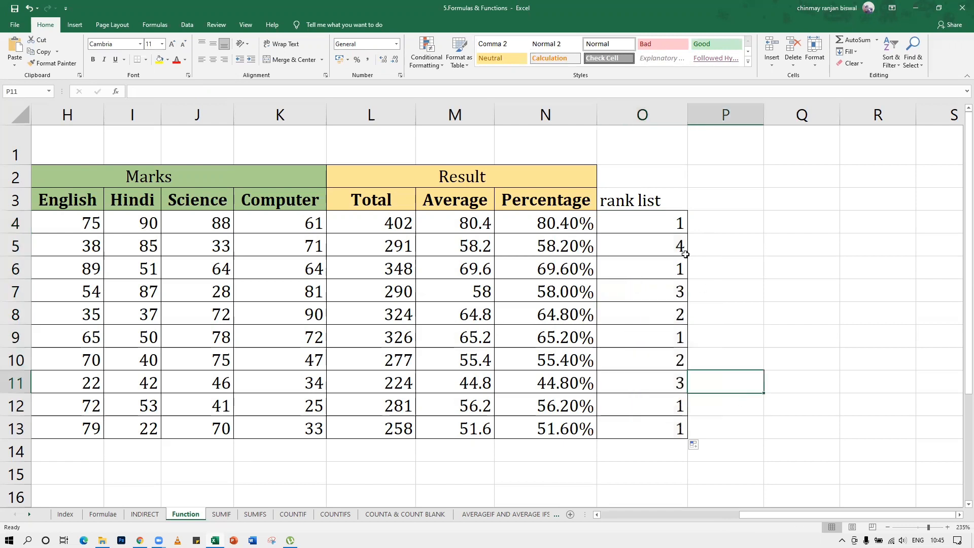
{"action": "left_click", "coordinate": [685, 224]}
{"action": "left_click", "coordinate": [683, 272]}
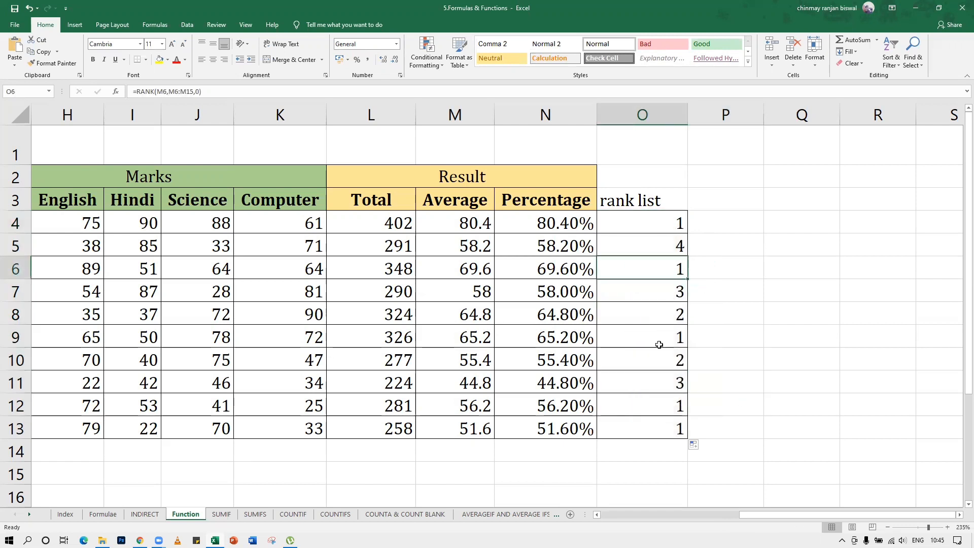
{"action": "left_click", "coordinate": [659, 345]}
{"action": "left_click", "coordinate": [659, 383]}
{"action": "left_click", "coordinate": [660, 405]}
{"action": "left_click", "coordinate": [662, 427]}
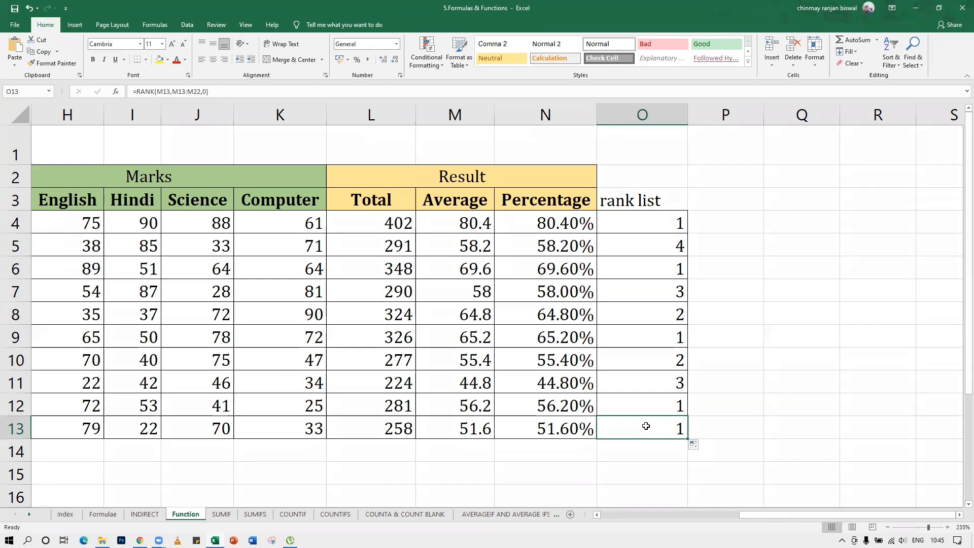
Clear the copied ranks in O5:O13, keeping only the formula in O4
{"action": "left_click_drag", "start_coordinate": [665, 247], "coordinate": [665, 426]}
{"action": "key", "text": "Delete"}
{"action": "left_click", "coordinate": [772, 368]}
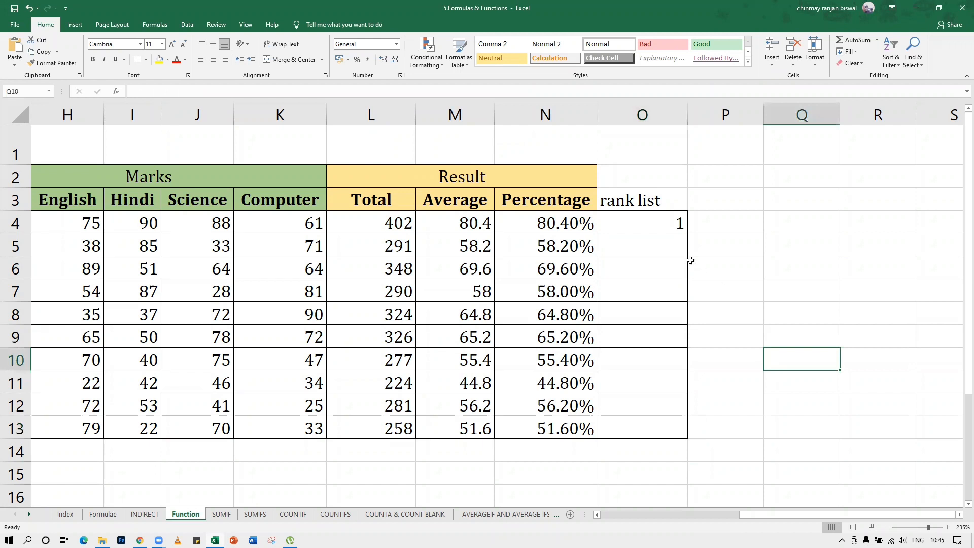
Try locking the M4:M13 range as $M$4:$M$13 in the RANK formula in cell O4
{"action": "double_click", "coordinate": [664, 224]}
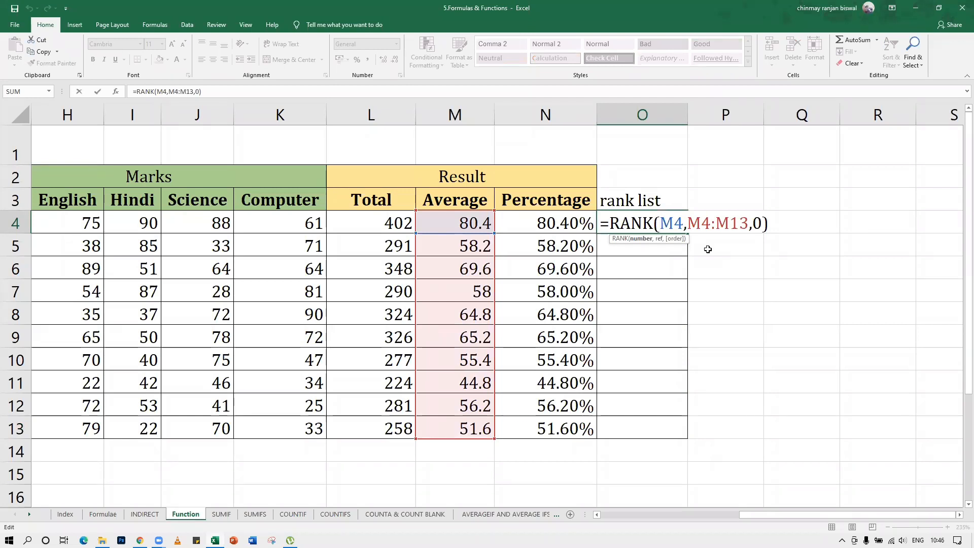
{"action": "left_click", "coordinate": [665, 171]}
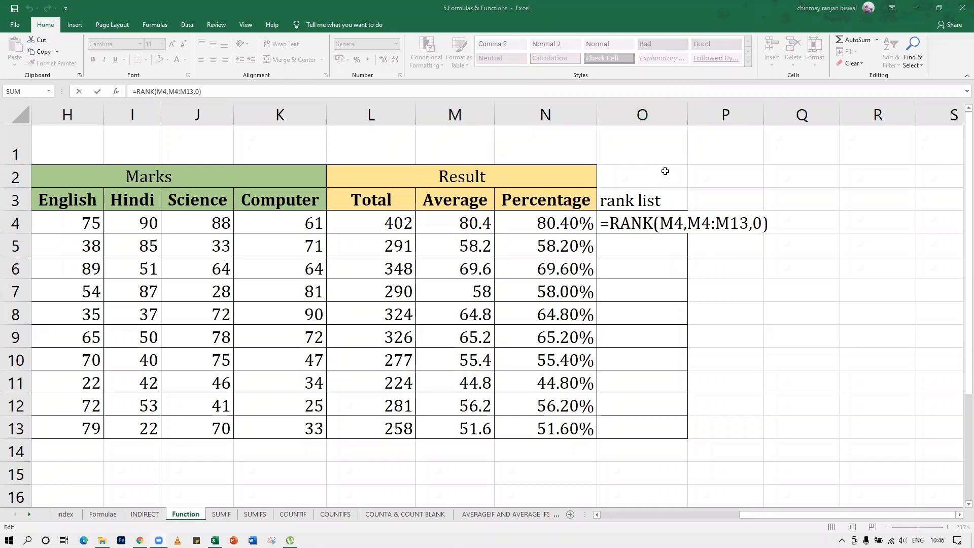
{"action": "left_click", "coordinate": [688, 223]}
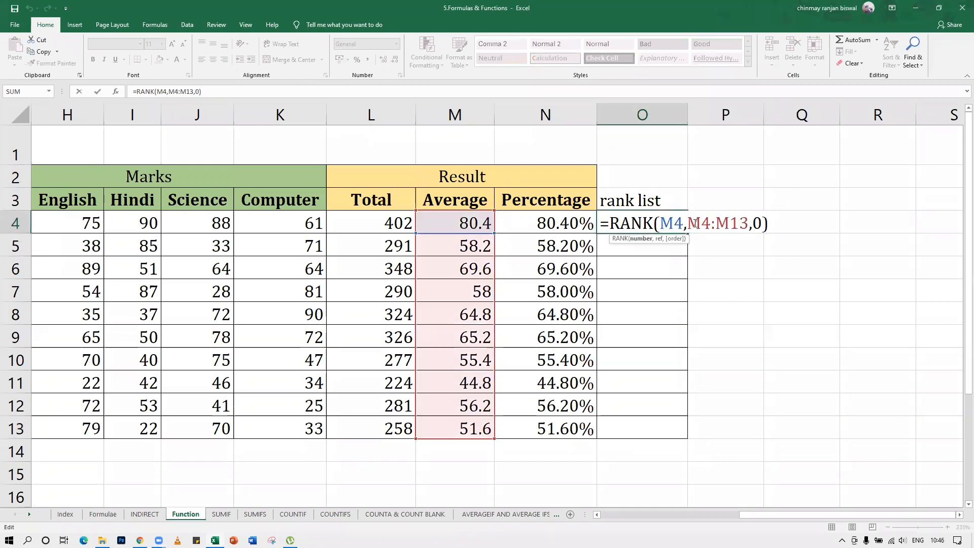
{"action": "left_click_drag", "start_coordinate": [695, 222], "coordinate": [748, 223]}
{"action": "key", "text": "F4"}
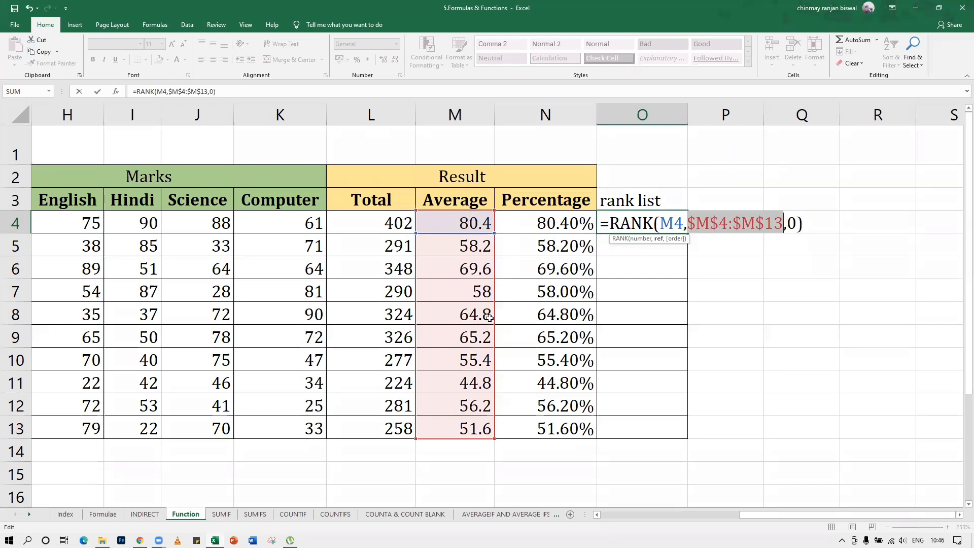
{"action": "key", "text": "ctrl+Return"}
Keep the relative M4:M13 range in O4's RANK formula and copy the formula down to O13
{"action": "double_click", "coordinate": [657, 222]}
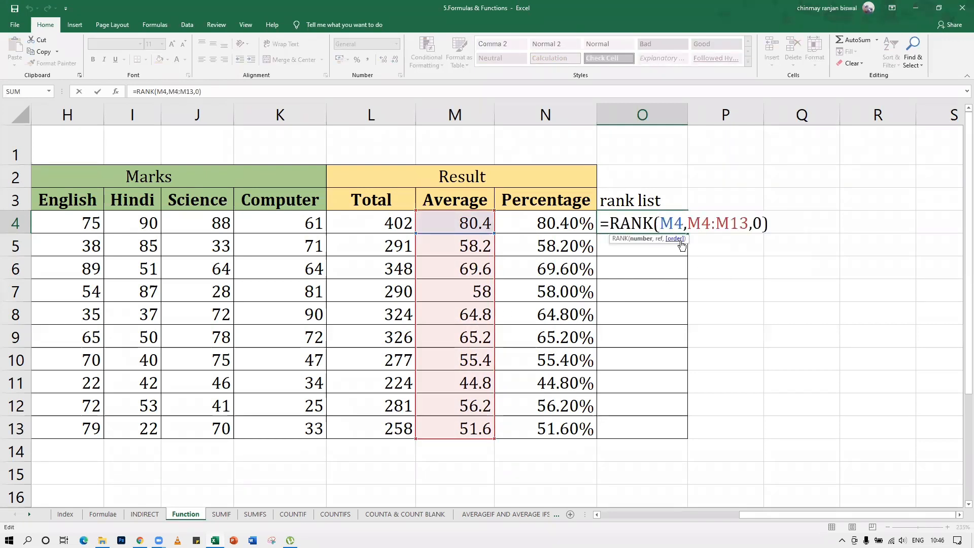
{"action": "key", "text": "Return"}
{"action": "left_click", "coordinate": [667, 221]}
{"action": "left_click_drag", "start_coordinate": [688, 233], "coordinate": [690, 431]}
Compare the range references of the RANK formulas in cells O4, O5 and O6
{"action": "double_click", "coordinate": [673, 222]}
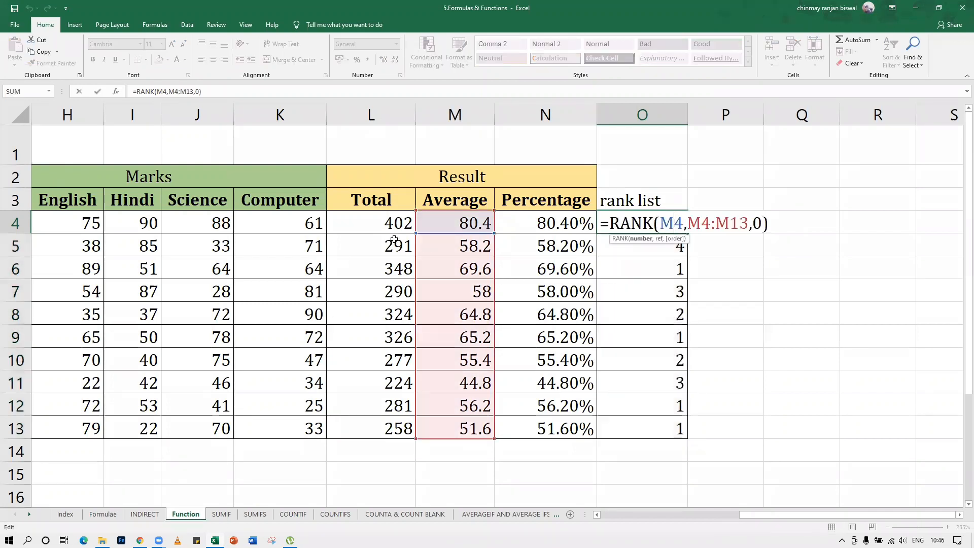
{"action": "double_click", "coordinate": [642, 247]}
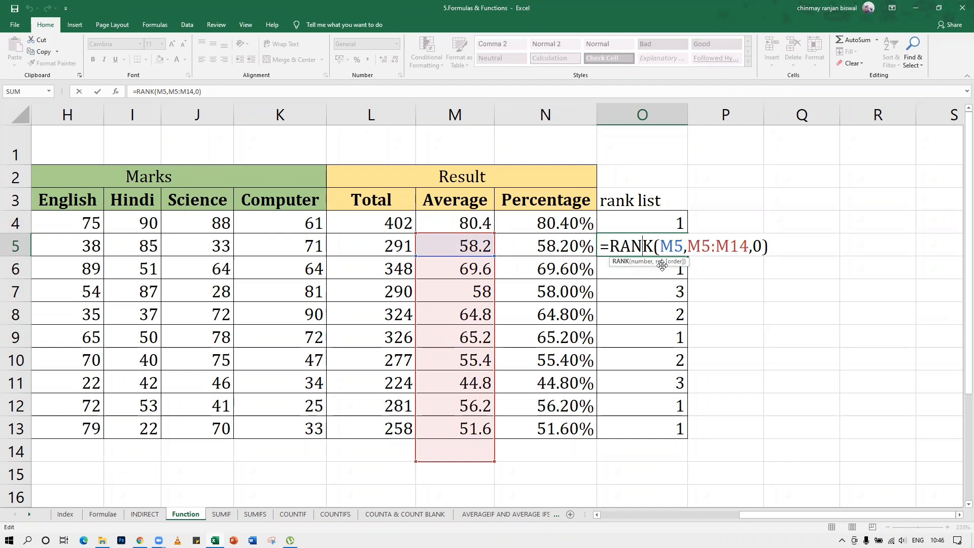
{"action": "double_click", "coordinate": [658, 269]}
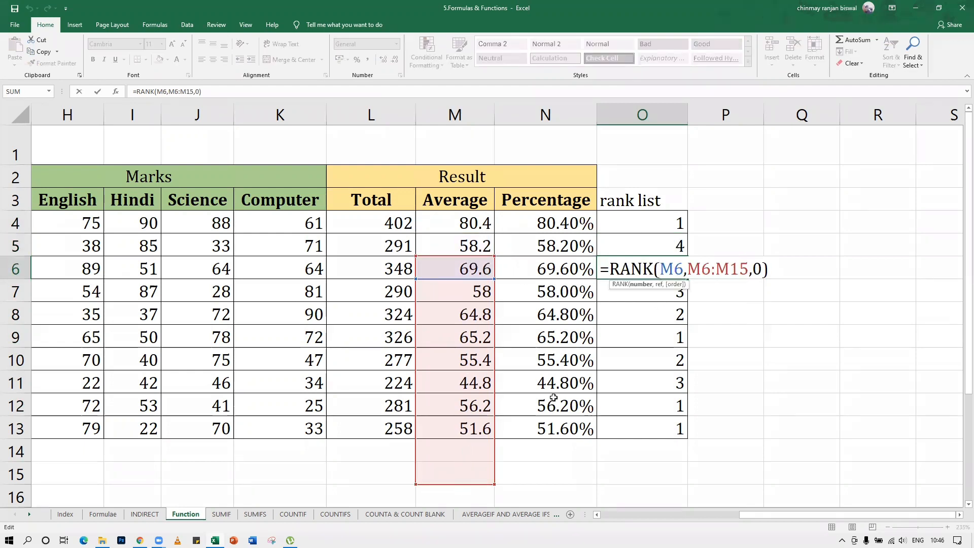
{"action": "left_click", "coordinate": [635, 216]}
{"action": "key", "text": "Escape"}
Make the range in cell O4's RANK formula absolute, giving =RANK(M4,$M$4:$M$13,0)
{"action": "left_click", "coordinate": [652, 219]}
{"action": "double_click", "coordinate": [652, 219]}
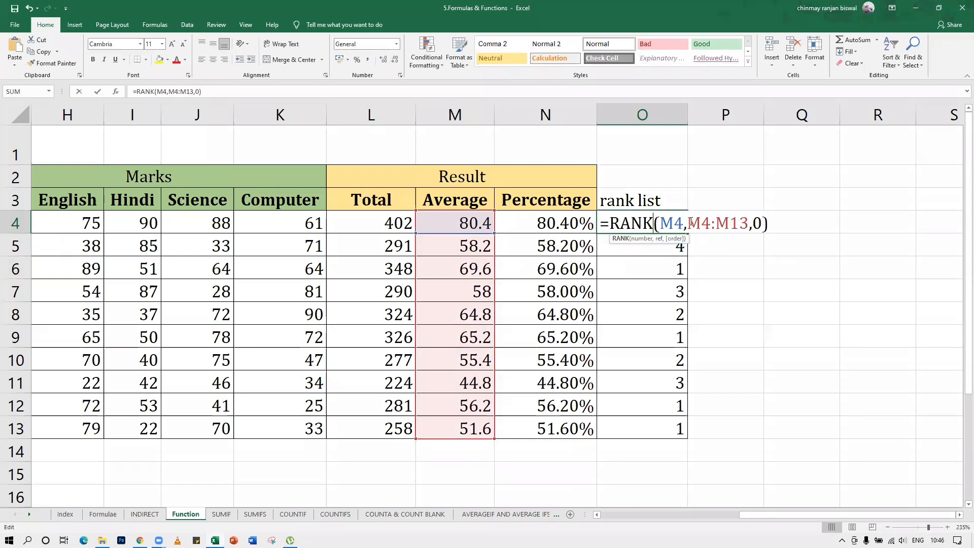
{"action": "left_click_drag", "start_coordinate": [688, 223], "coordinate": [740, 223]}
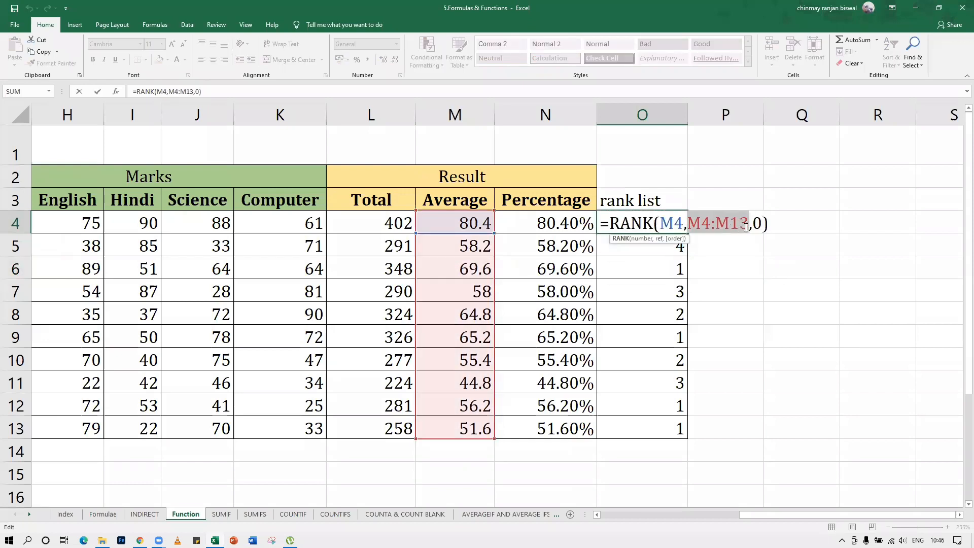
{"action": "key", "text": "F4"}
{"action": "key", "text": "Return"}
{"action": "left_click", "coordinate": [664, 220]}
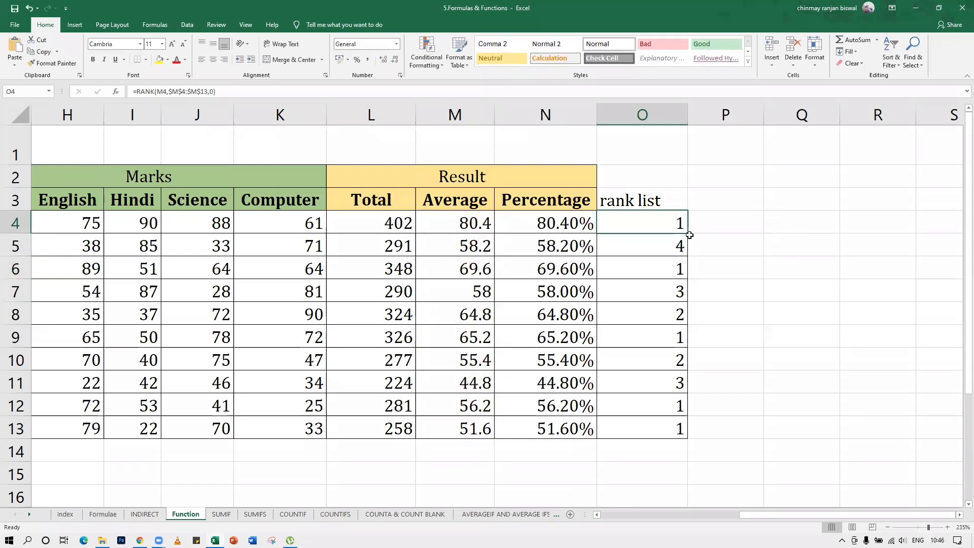
Copy the absolute-range RANK formula from O4 down to O13 and inspect the formulas in O6 and O9
{"action": "double_click", "coordinate": [688, 233]}
{"action": "left_click", "coordinate": [728, 236]}
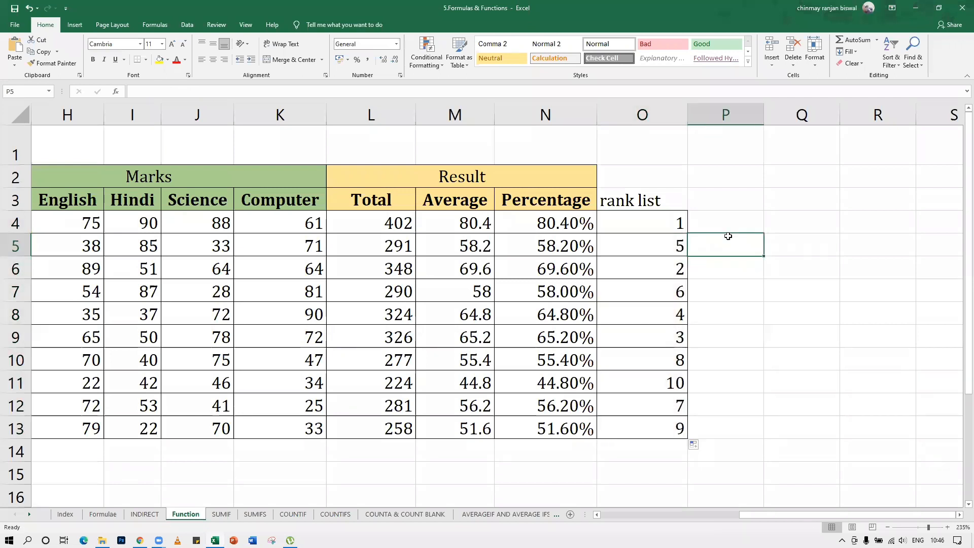
{"action": "left_click", "coordinate": [693, 221]}
{"action": "left_click", "coordinate": [674, 270]}
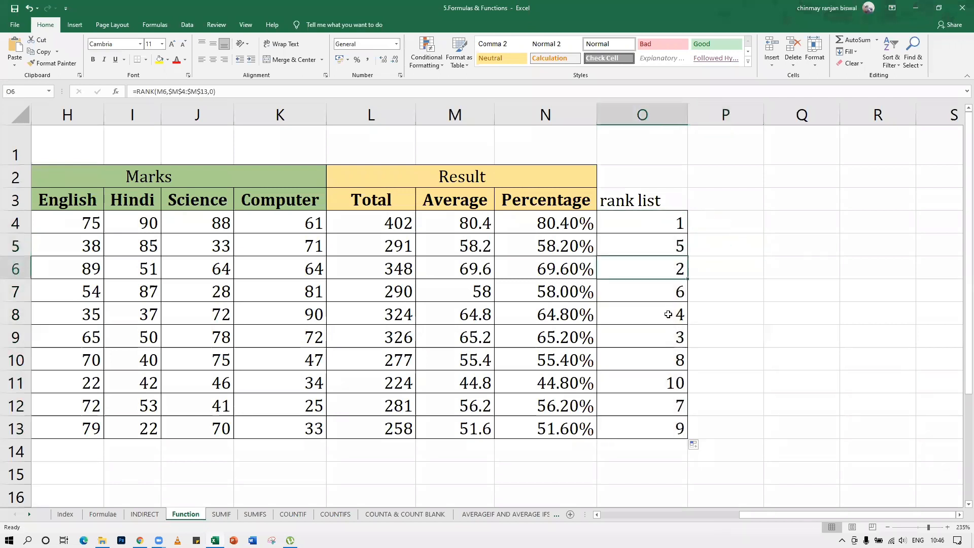
{"action": "left_click", "coordinate": [666, 329]}
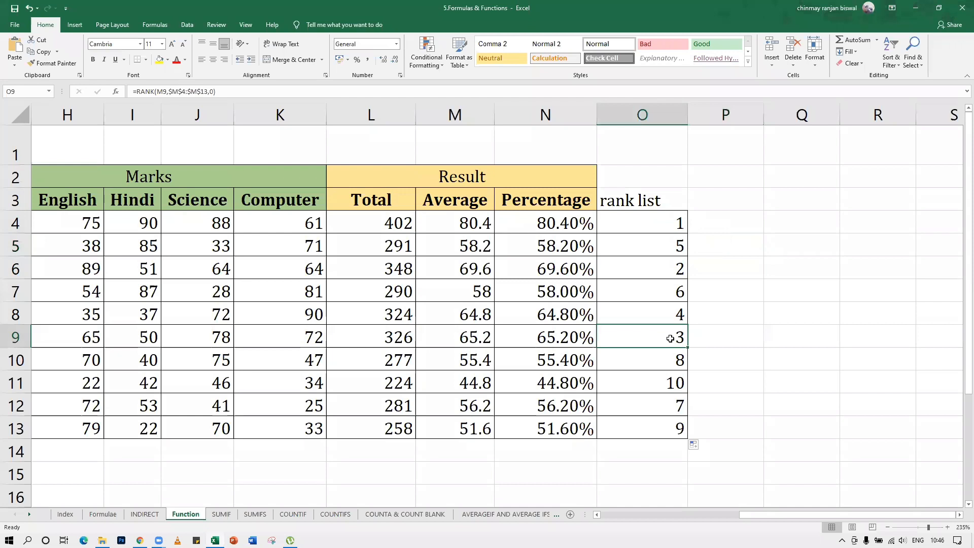
{"action": "left_click", "coordinate": [740, 321]}
Highlight the bottom 3 items of the rank list O4:O13 with Light Red Fill with Dark Red Text using conditional formatting
{"action": "left_click_drag", "start_coordinate": [645, 223], "coordinate": [645, 425]}
{"action": "left_click", "coordinate": [426, 55]}
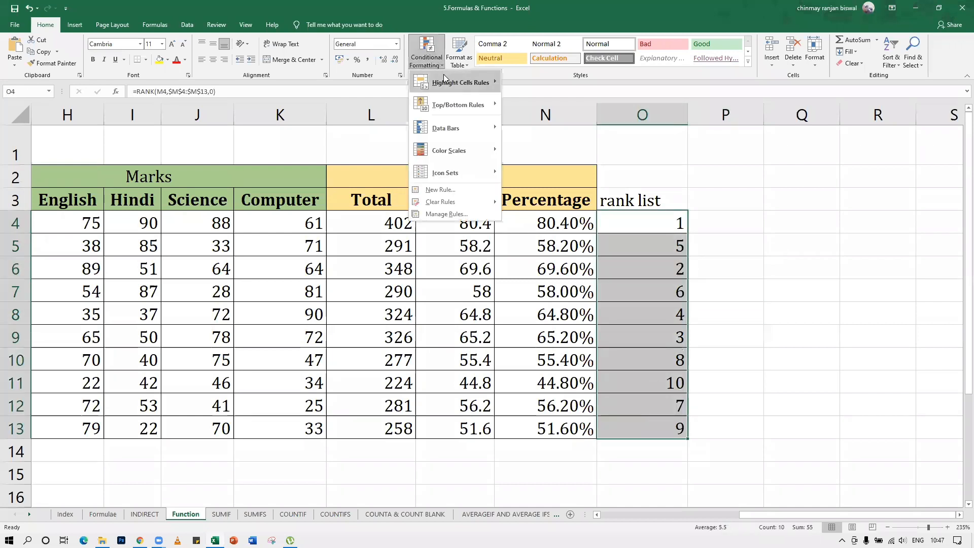
{"action": "mouse_move", "coordinate": [445, 77]}
{"action": "mouse_move", "coordinate": [464, 110]}
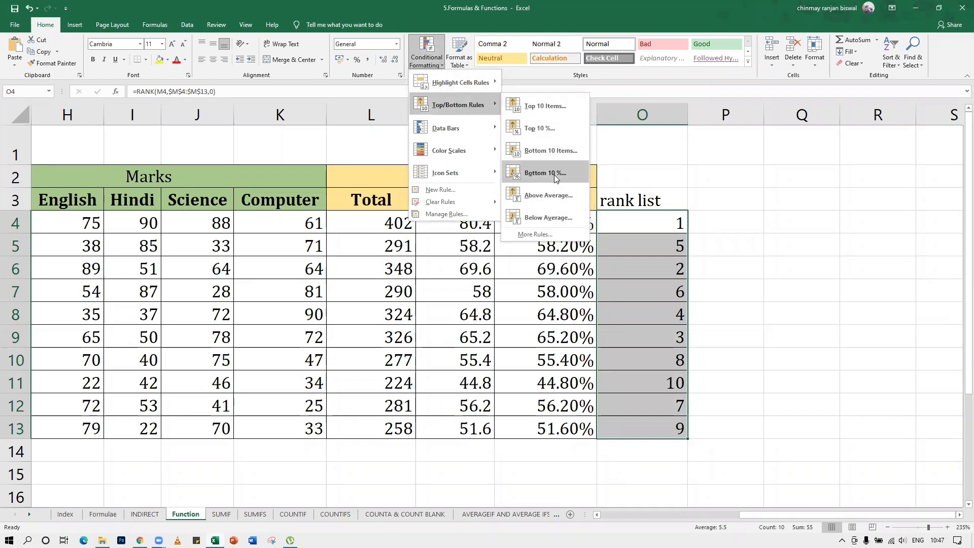
{"action": "left_click", "coordinate": [550, 153]}
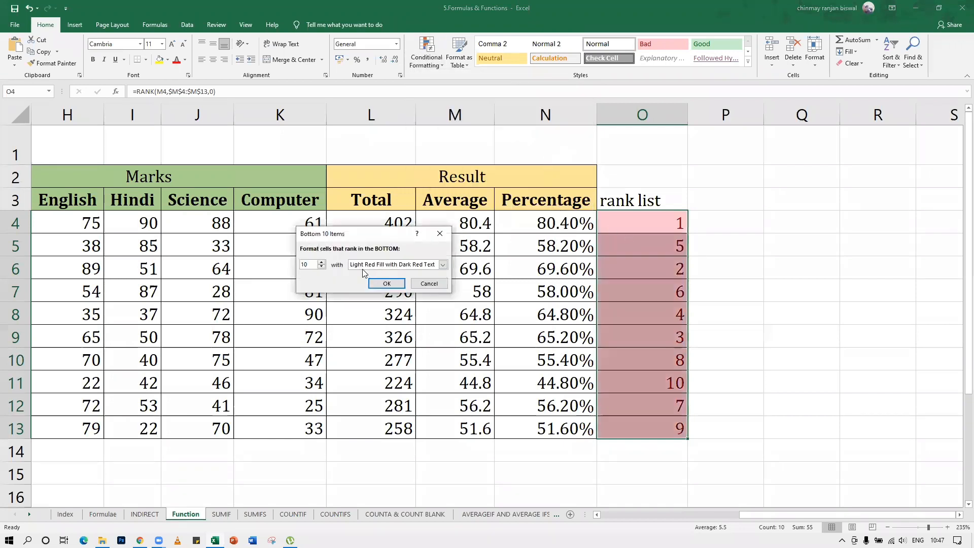
{"action": "left_click", "coordinate": [321, 268]}
{"action": "left_click", "coordinate": [322, 268]}
{"action": "left_click", "coordinate": [321, 267]}
{"action": "left_click", "coordinate": [321, 267]}
{"action": "left_click", "coordinate": [322, 267]}
{"action": "left_click", "coordinate": [321, 267]}
{"action": "left_click", "coordinate": [321, 267]}
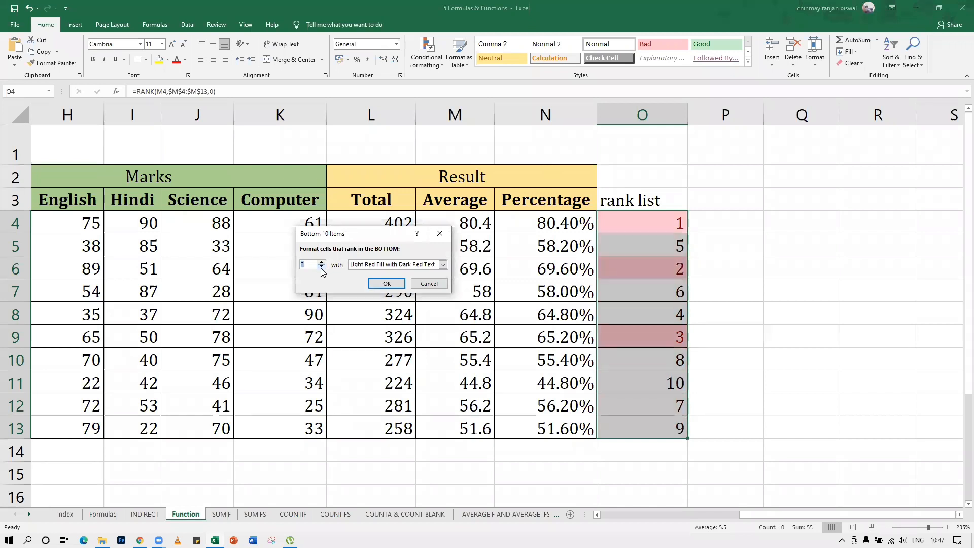
{"action": "left_click", "coordinate": [386, 283]}
{"action": "left_click", "coordinate": [771, 358]}
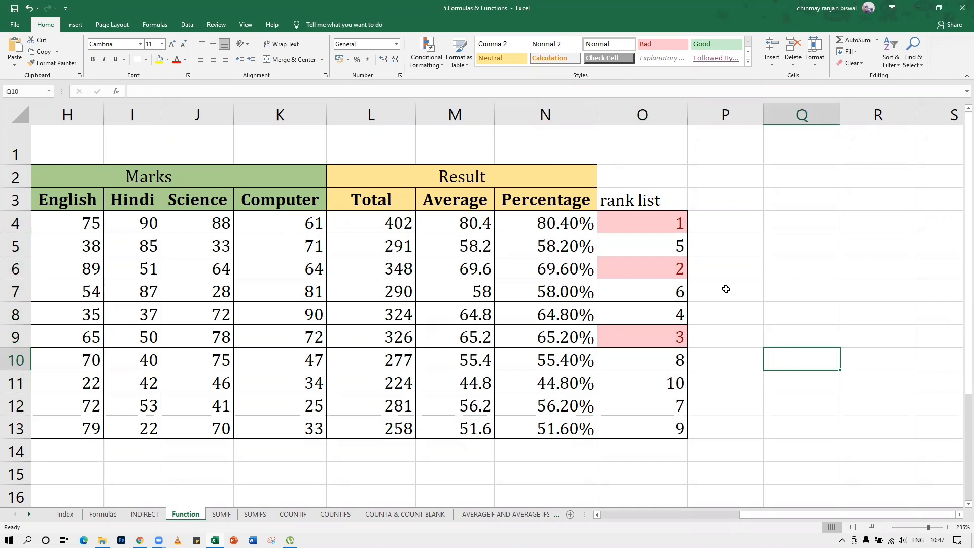
Locate randbetween in the function list in column A and clear all the subject marks in G4:K13
{"action": "left_click", "coordinate": [655, 314]}
{"action": "left_click_drag", "start_coordinate": [754, 513], "coordinate": [602, 517]}
{"action": "scroll", "coordinate": [157, 287], "scroll_direction": "down", "scroll_amount": 3}
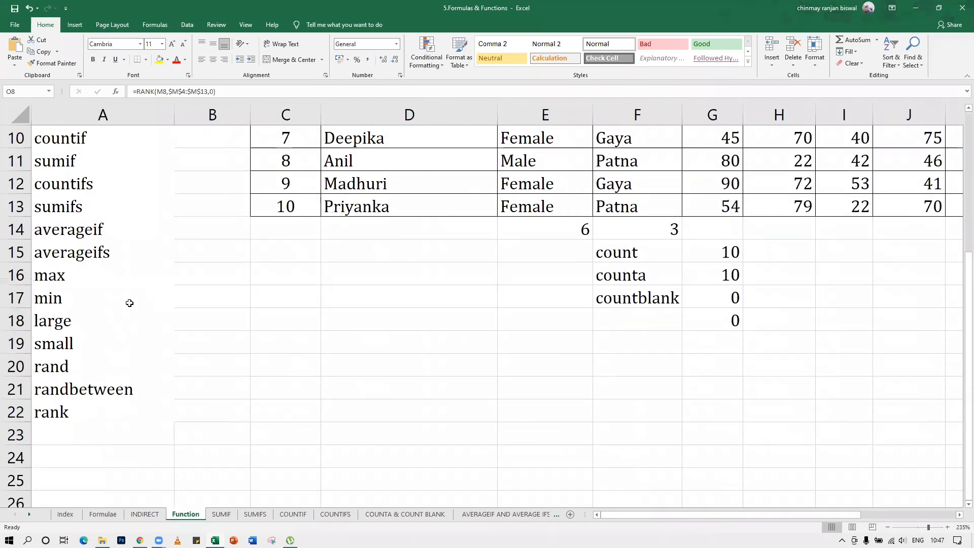
{"action": "left_click", "coordinate": [125, 390]}
{"action": "scroll", "coordinate": [707, 433], "scroll_direction": "up", "scroll_amount": 3}
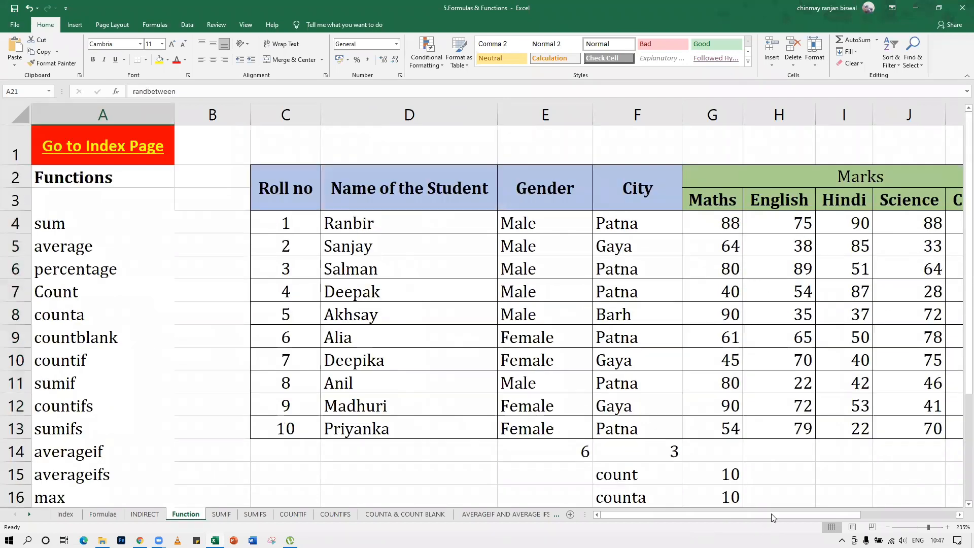
{"action": "left_click_drag", "start_coordinate": [773, 517], "coordinate": [868, 514]}
{"action": "left_click", "coordinate": [691, 448]}
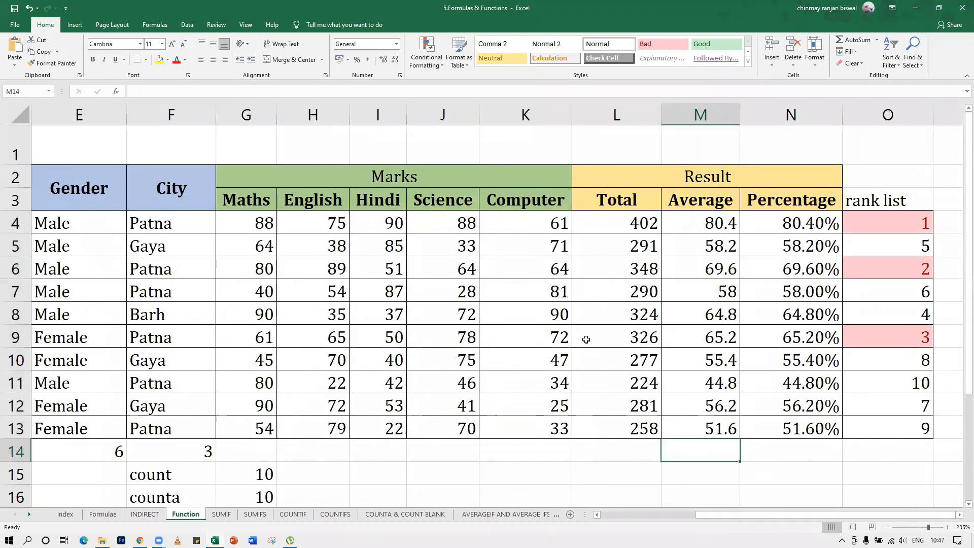
{"action": "left_click_drag", "start_coordinate": [257, 226], "coordinate": [524, 435]}
{"action": "key", "text": "Delete"}
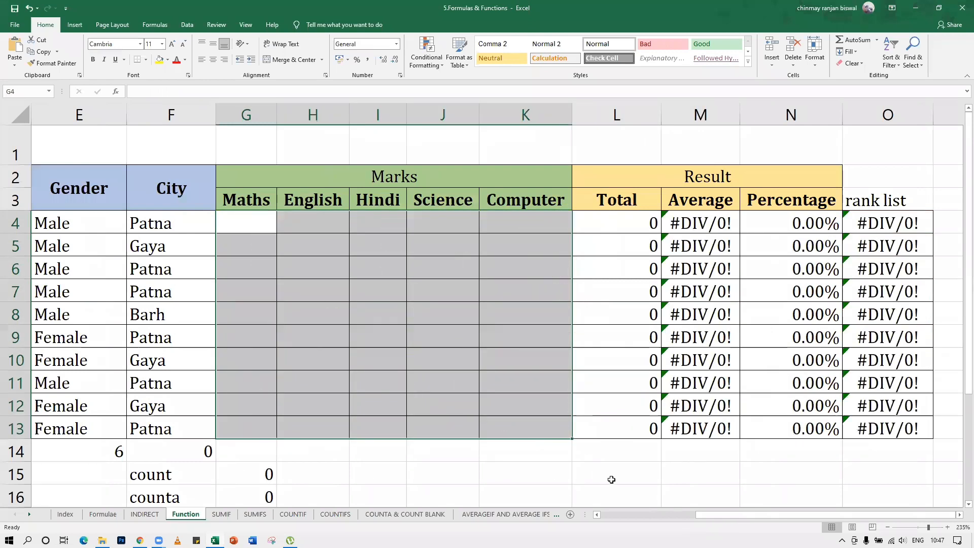
Try filling the marks range G4:K13 with =RAND() and clear the range again
{"action": "left_click", "coordinate": [686, 517]}
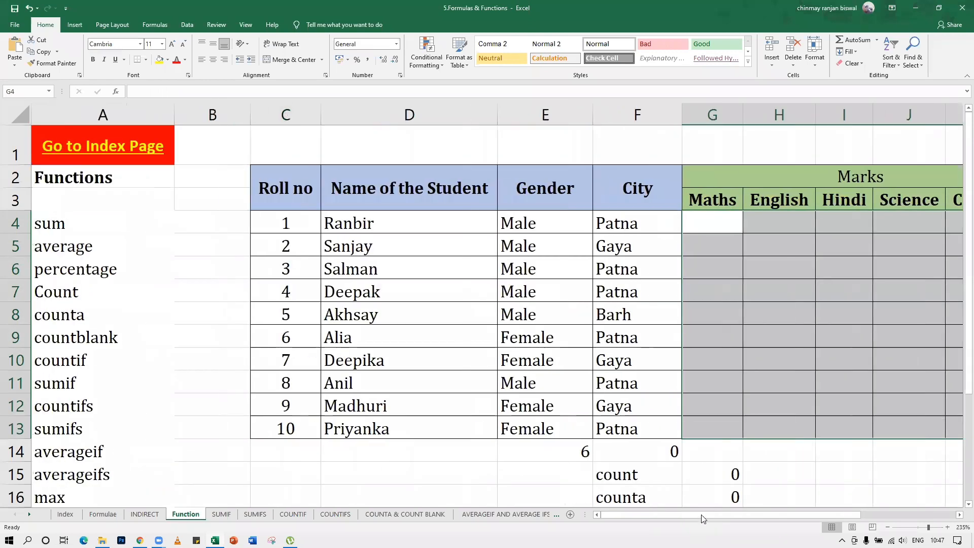
{"action": "left_click_drag", "start_coordinate": [696, 514], "coordinate": [773, 514]}
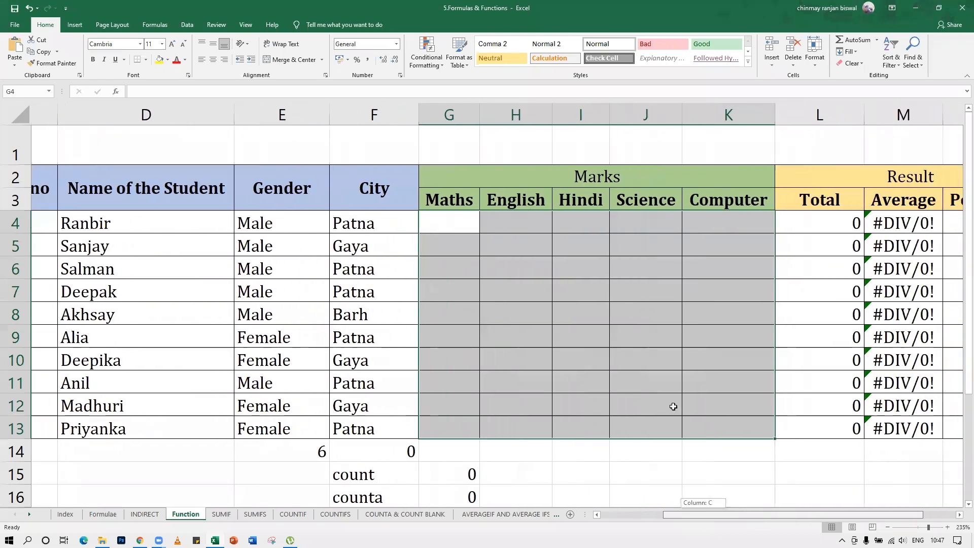
{"action": "left_click", "coordinate": [619, 293]}
{"action": "left_click", "coordinate": [442, 227]}
{"action": "left_click", "coordinate": [597, 227]}
{"action": "left_click", "coordinate": [682, 213]}
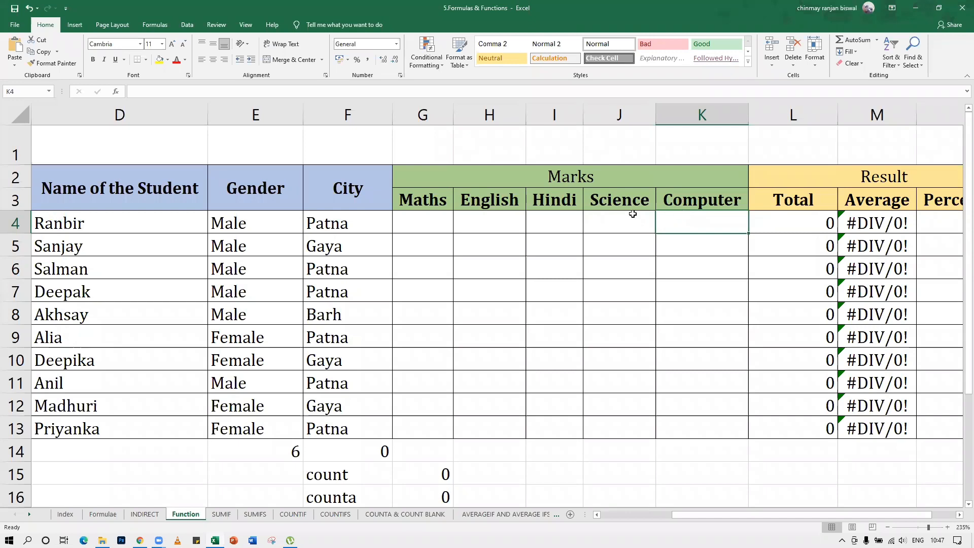
{"action": "left_click", "coordinate": [421, 222]}
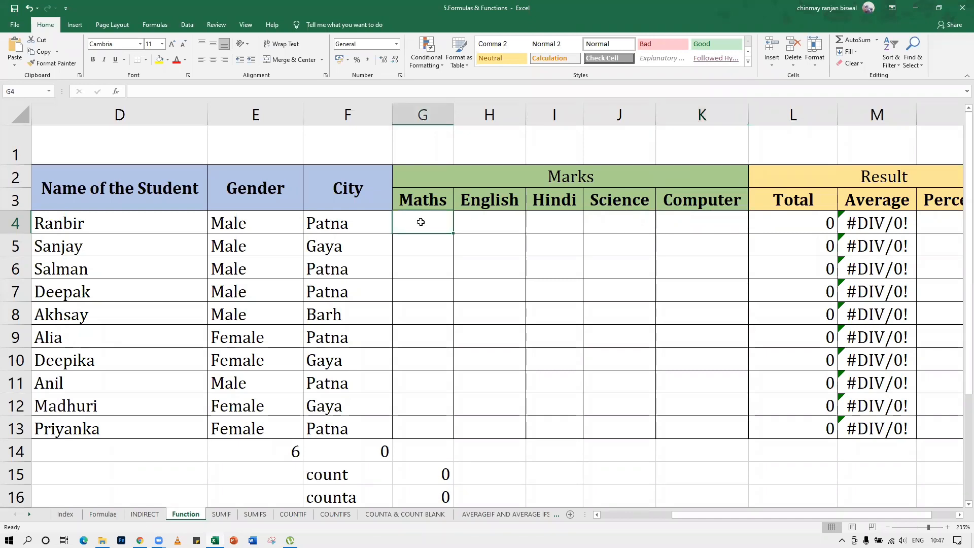
{"action": "type", "text": "="}
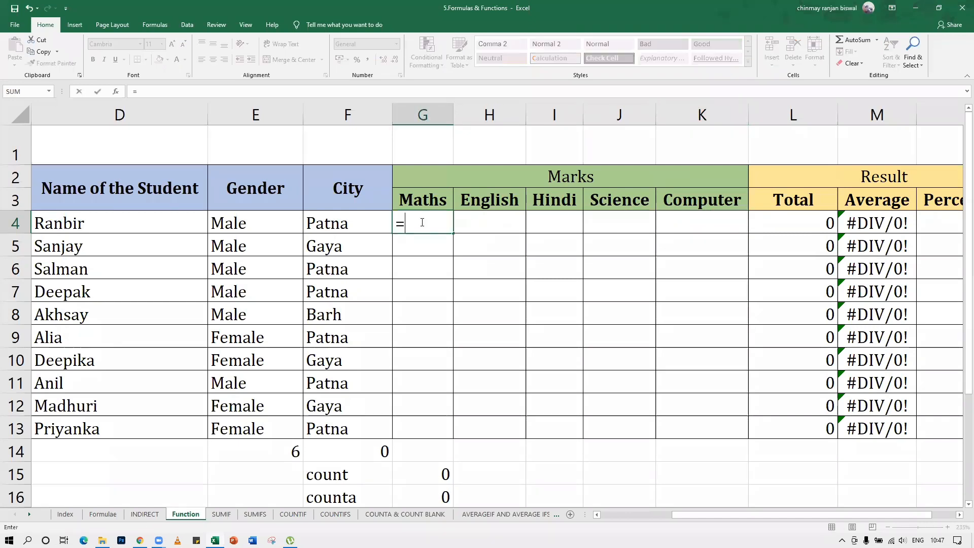
{"action": "type", "text": "rand()"}
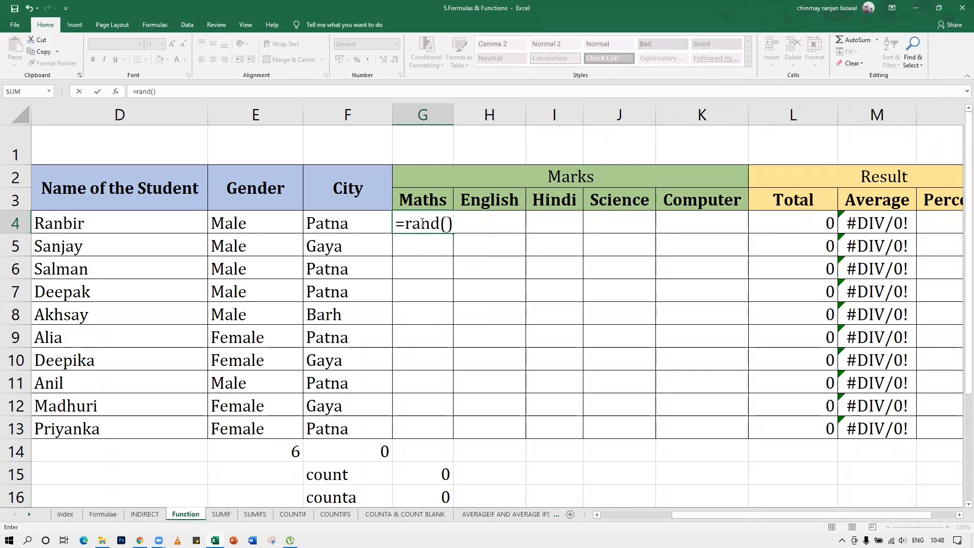
{"action": "key", "text": "Return"}
{"action": "key", "text": "Up"}
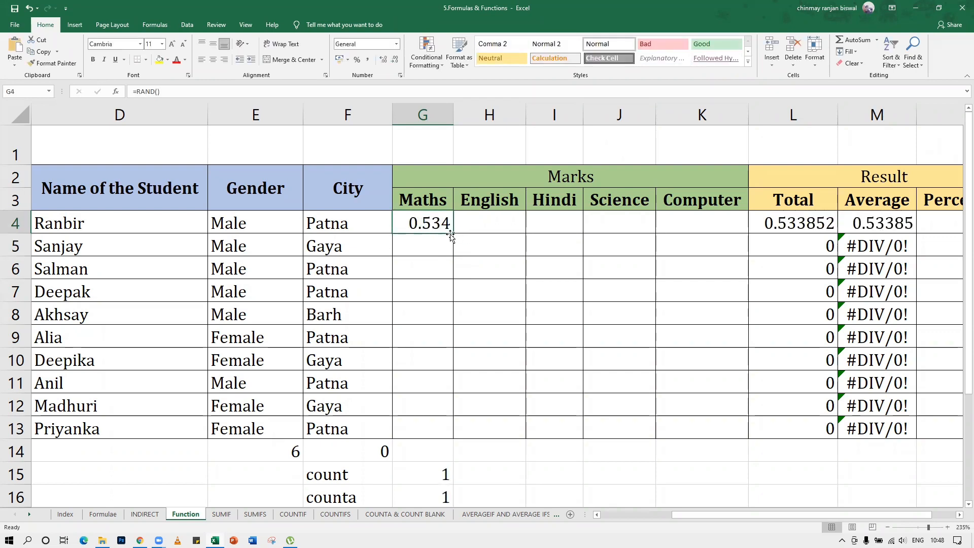
{"action": "left_click_drag", "start_coordinate": [451, 234], "coordinate": [742, 437]}
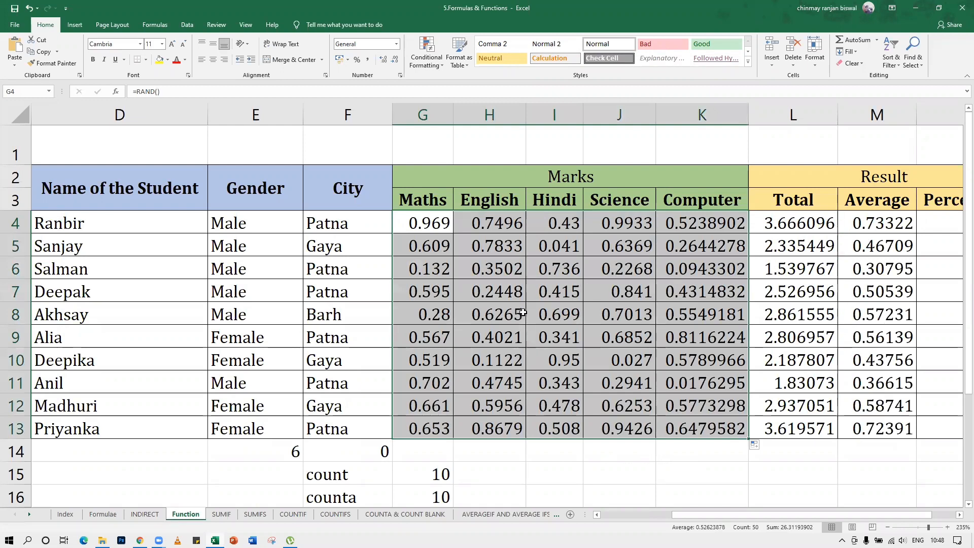
{"action": "key", "text": "Delete"}
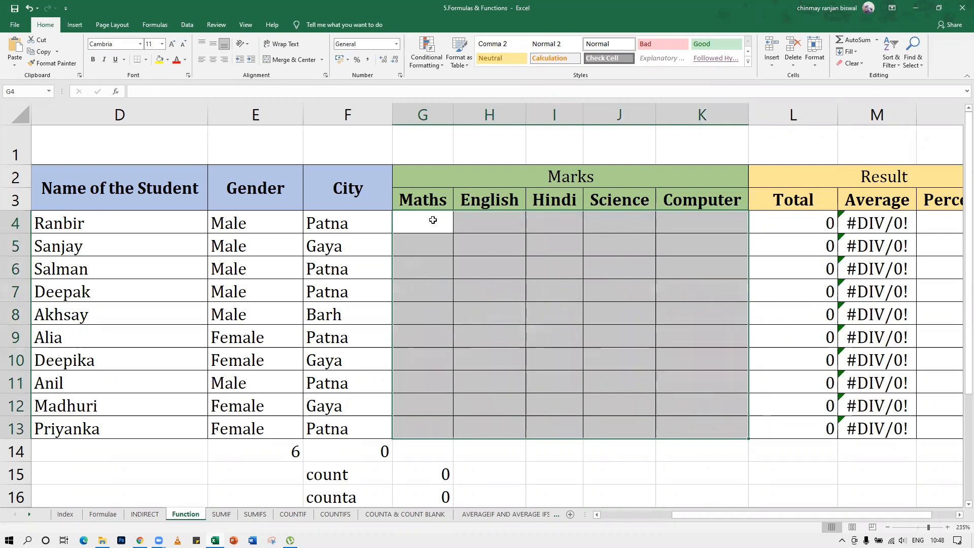
Enter =RANDBETWEEN(10,100) in the first Maths cell, G4
{"action": "left_click", "coordinate": [433, 220]}
{"action": "type", "text": "=rand"}
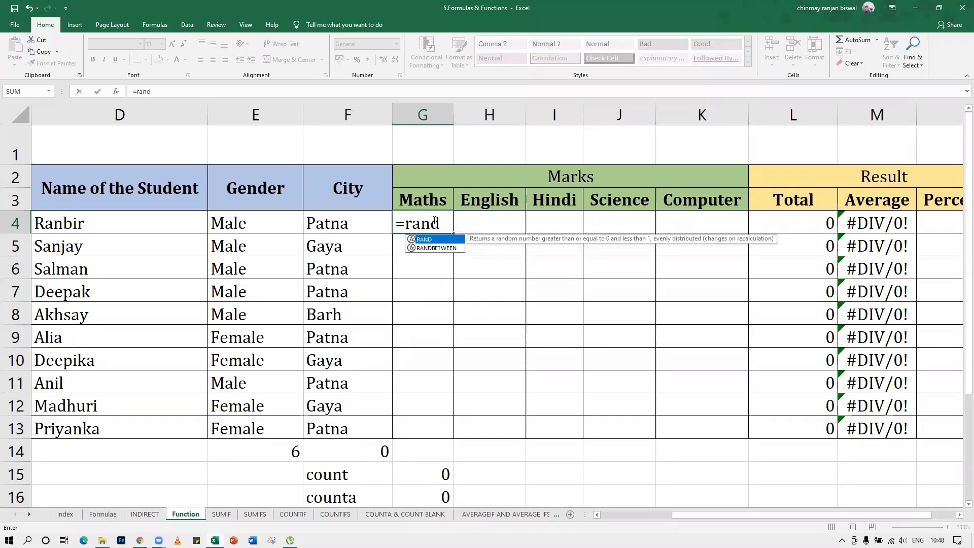
{"action": "key", "text": "Down"}
{"action": "key", "text": "Tab"}
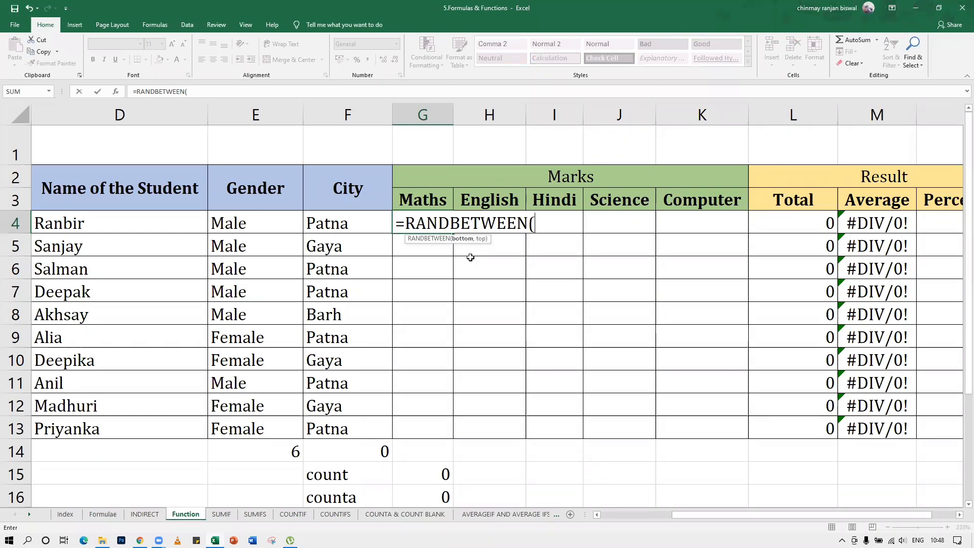
{"action": "type", "text": "10,100"}
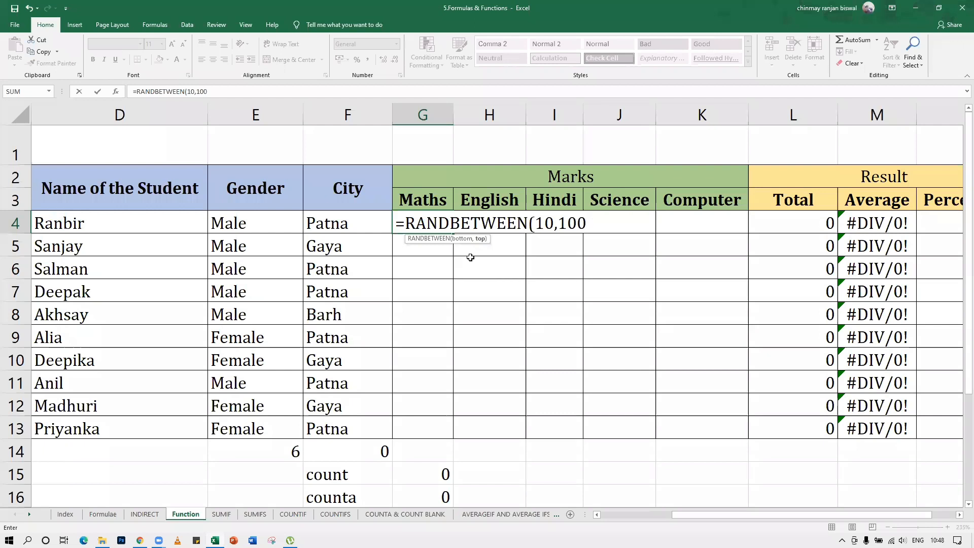
{"action": "type", "text": ")"}
{"action": "key", "text": "Return"}
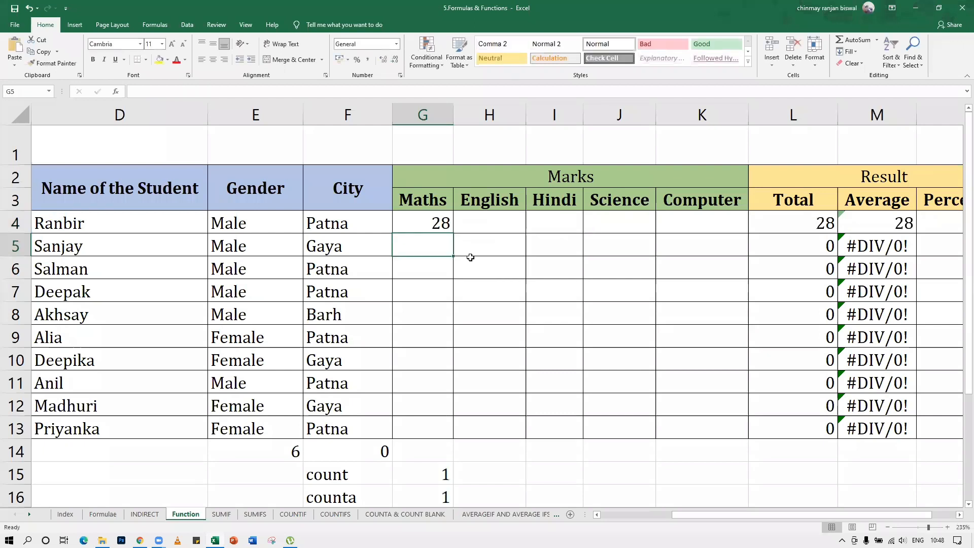
Fill the RANDBETWEEN formula from G4 across and down the whole marks range G4:K13
{"action": "left_click", "coordinate": [435, 220]}
{"action": "left_click_drag", "start_coordinate": [453, 233], "coordinate": [744, 432]}
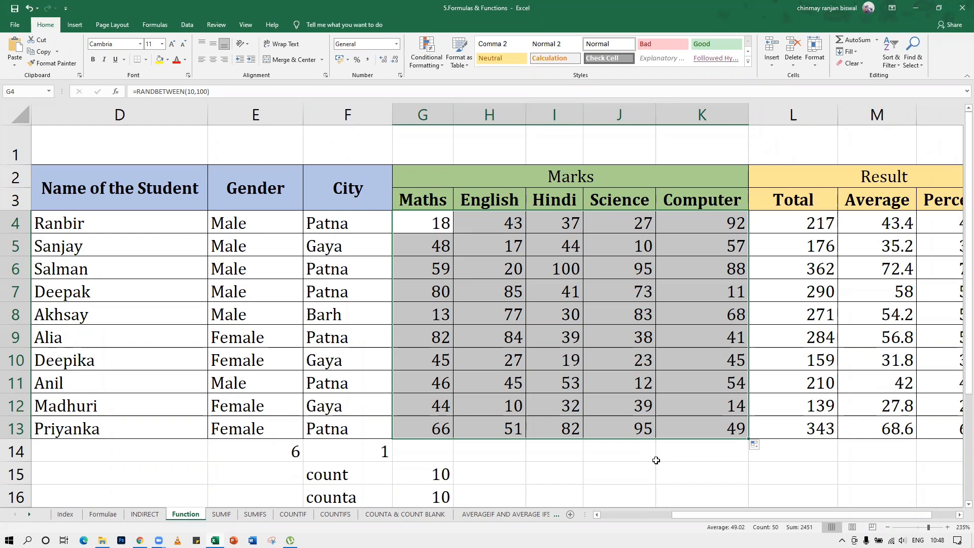
{"action": "left_click", "coordinate": [637, 331]}
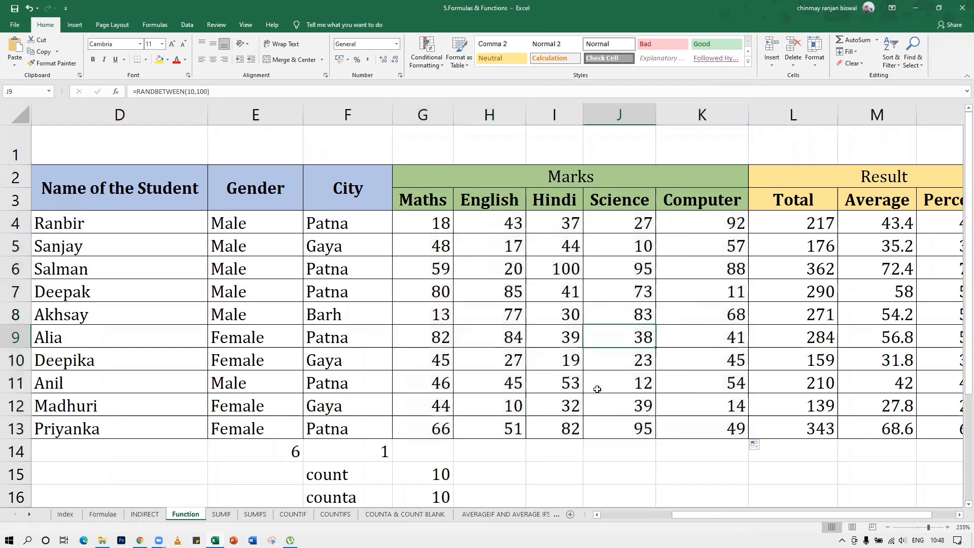
Display the sheet's formulas to review the marks columns and return to showing values
{"action": "left_click", "coordinate": [156, 28]}
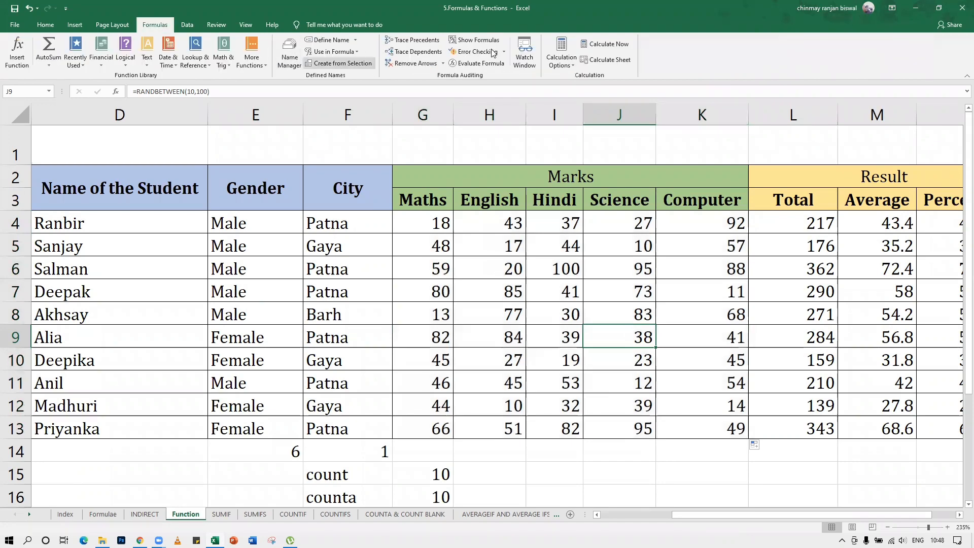
{"action": "left_click", "coordinate": [479, 41]}
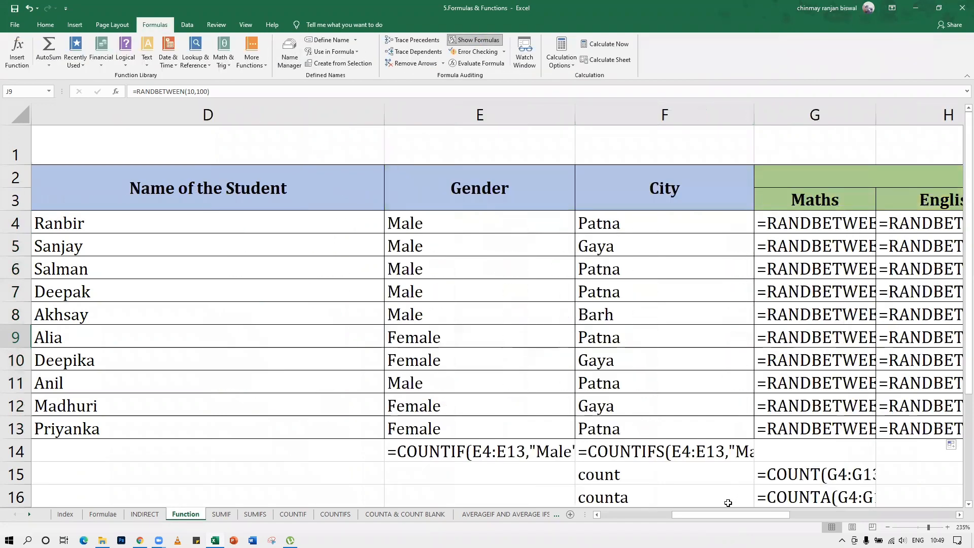
{"action": "left_click_drag", "start_coordinate": [748, 514], "coordinate": [777, 514]}
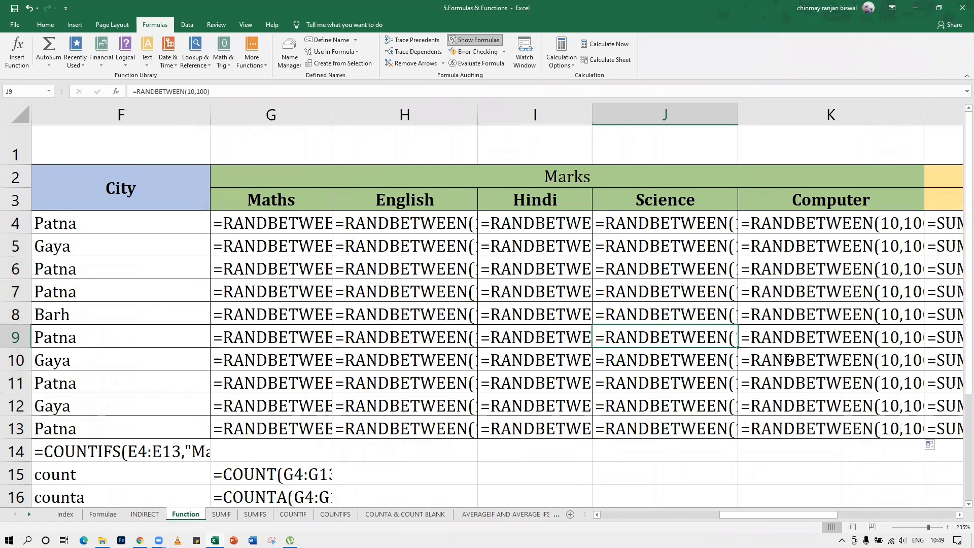
{"action": "left_click_drag", "start_coordinate": [767, 515], "coordinate": [706, 519]}
{"action": "key", "text": "ctrl+grave"}
{"action": "left_click", "coordinate": [646, 449]}
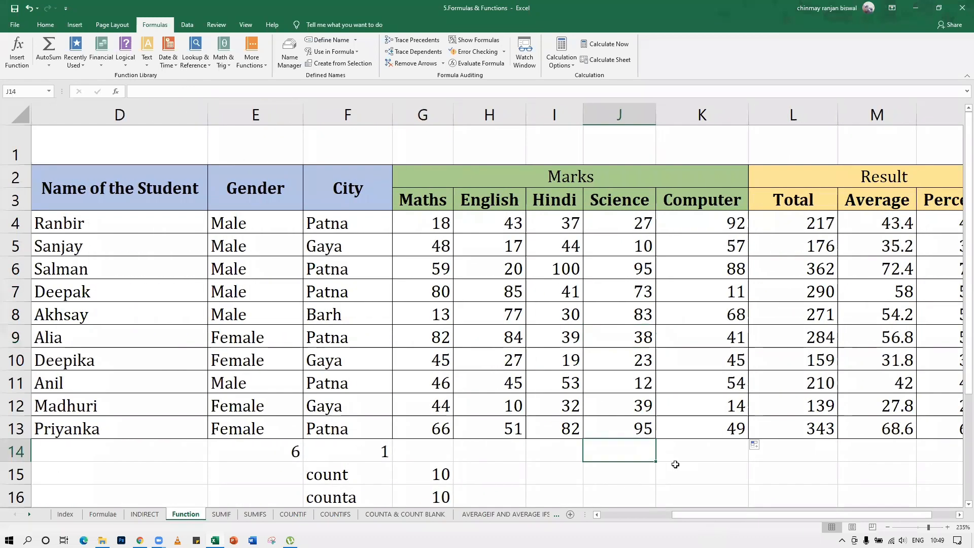
Recalculate the workbook repeatedly with K1 selected to generate new random marks in G4:K13
{"action": "left_click", "coordinate": [695, 140]}
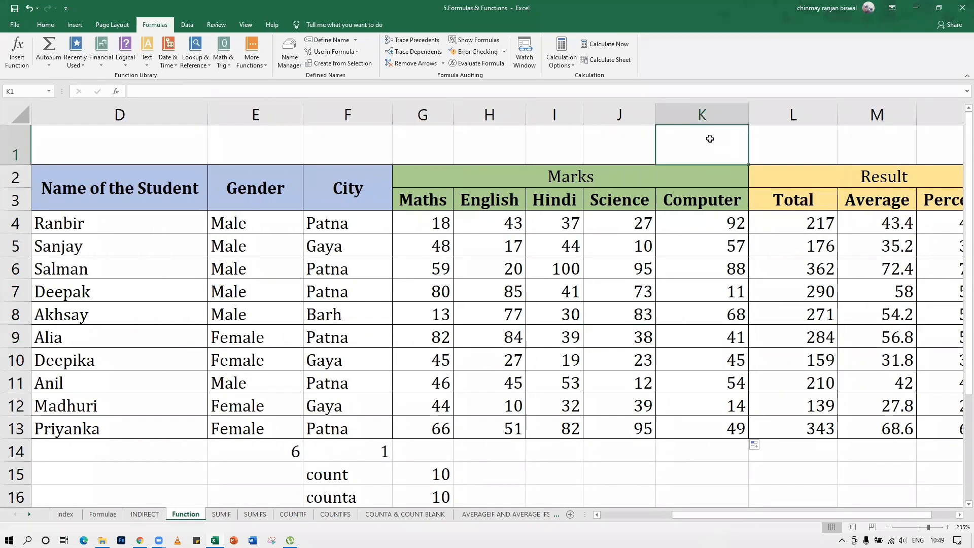
{"action": "key", "text": "F9"}
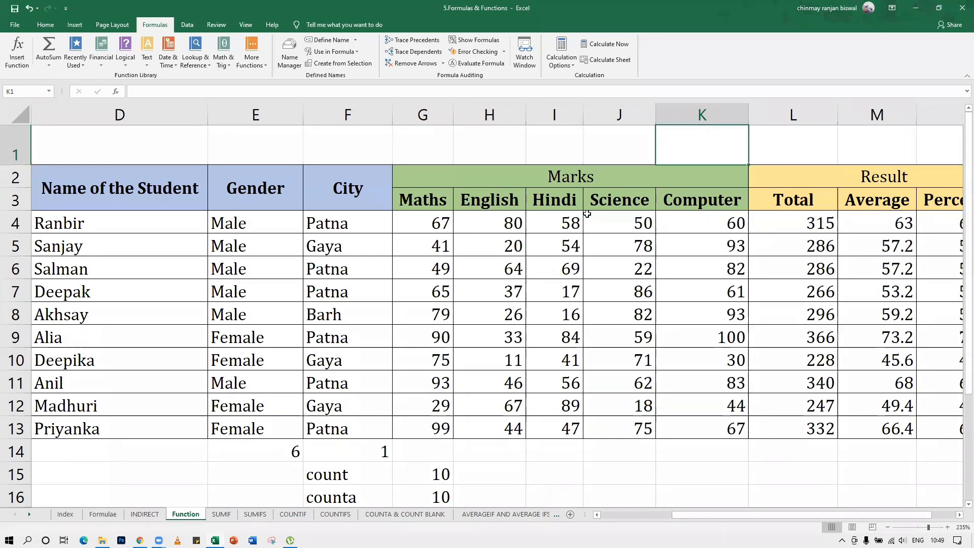
{"action": "key", "text": "F9"}
{"action": "key", "text": "F9"}
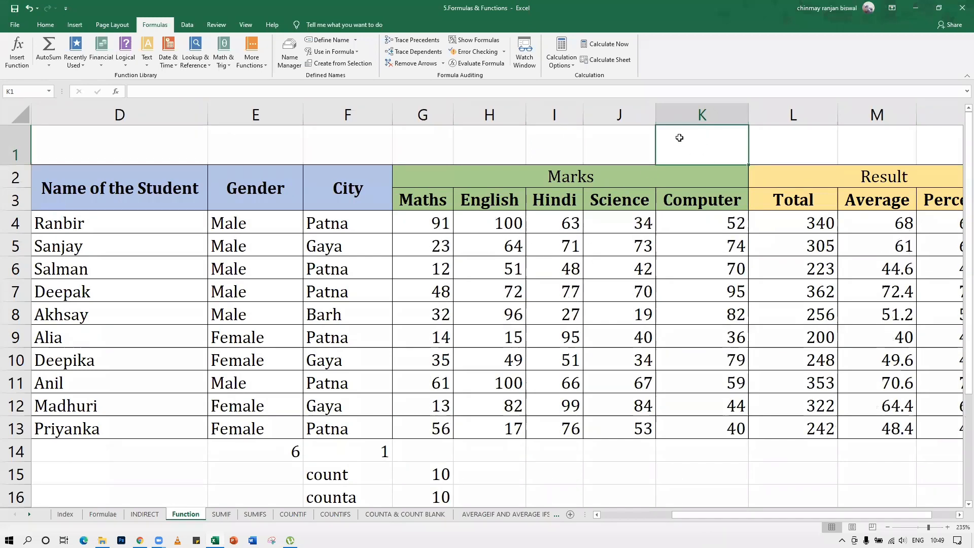
{"action": "key", "text": "F9"}
{"action": "key", "text": "F9"}
{"action": "key", "text": "F9"}
{"action": "key", "text": "F9"}
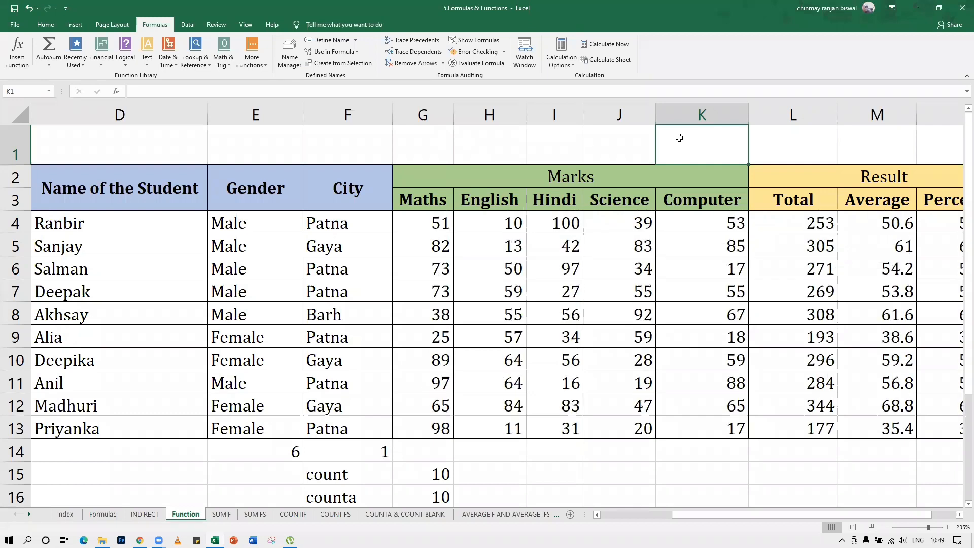
Recalculate the workbook several more times with J1, I1 and H1 selected in turn to regenerate the random marks
{"action": "left_click", "coordinate": [613, 133]}
{"action": "key", "text": "F9"}
{"action": "key", "text": "F9"}
{"action": "left_click", "coordinate": [552, 135]}
{"action": "key", "text": "F9"}
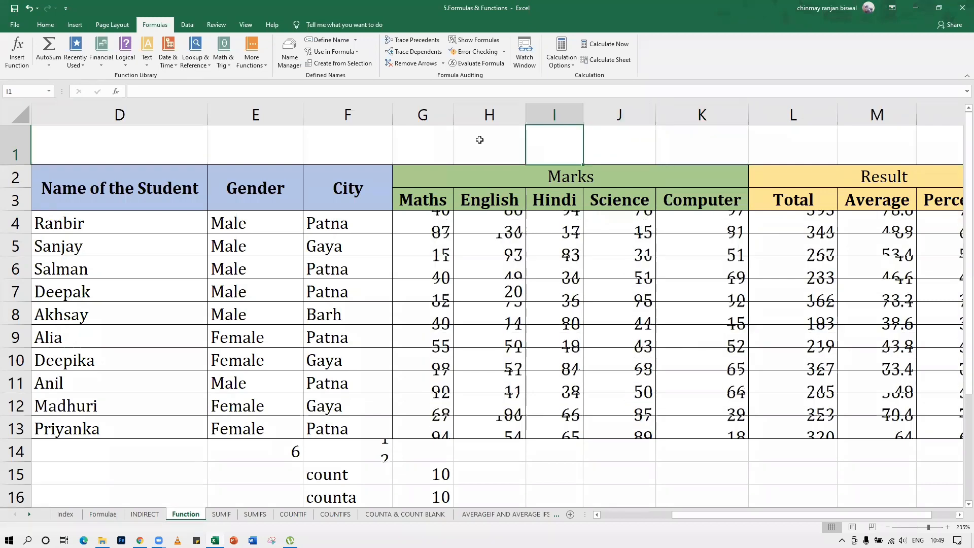
{"action": "key", "text": "F9"}
{"action": "left_click", "coordinate": [481, 138]}
{"action": "key", "text": "F9"}
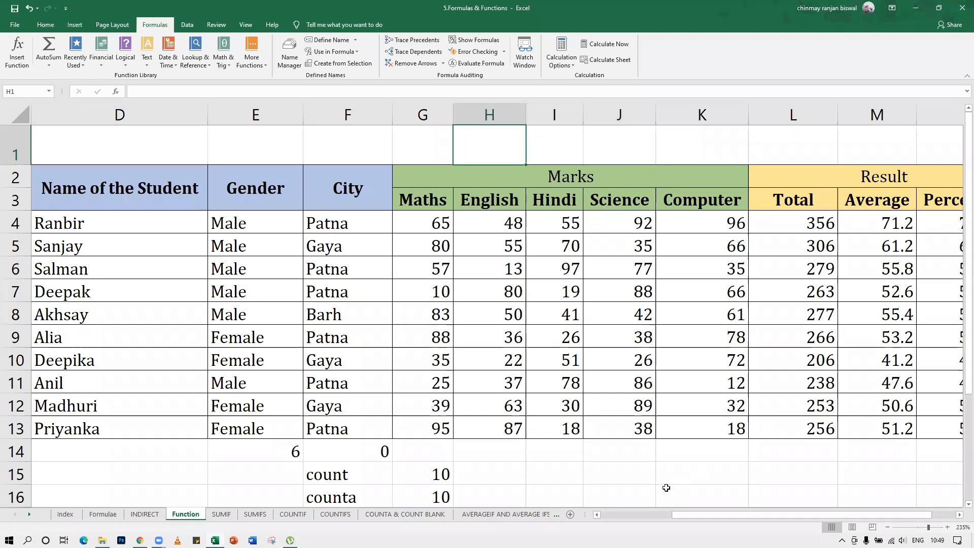
Replace the RANDBETWEEN formulas in G4:K13 with static marks by copying the range and pasting only values over it with Paste Special
{"action": "left_click_drag", "start_coordinate": [429, 223], "coordinate": [635, 248]}
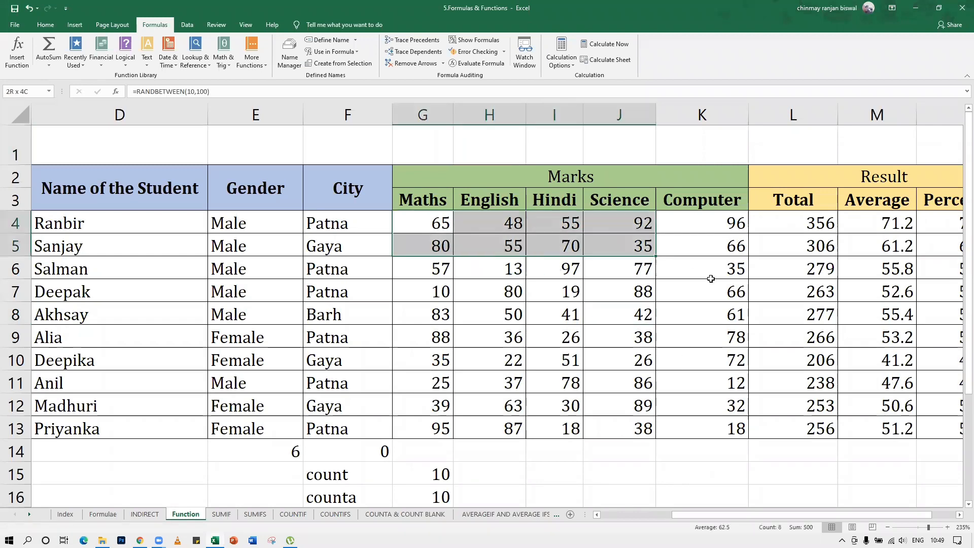
{"action": "left_click_drag", "start_coordinate": [711, 278], "coordinate": [755, 443]}
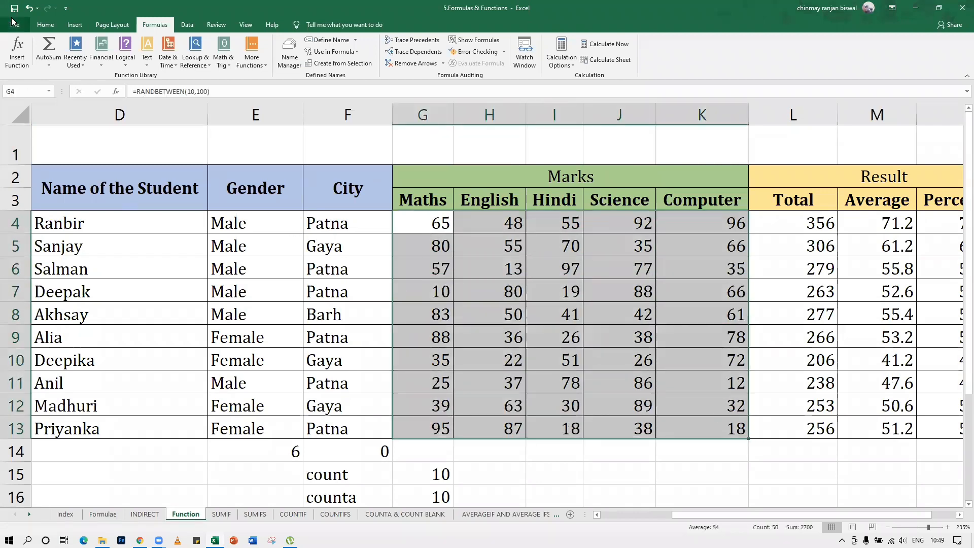
{"action": "right_click", "coordinate": [428, 229]}
{"action": "left_click", "coordinate": [466, 246]}
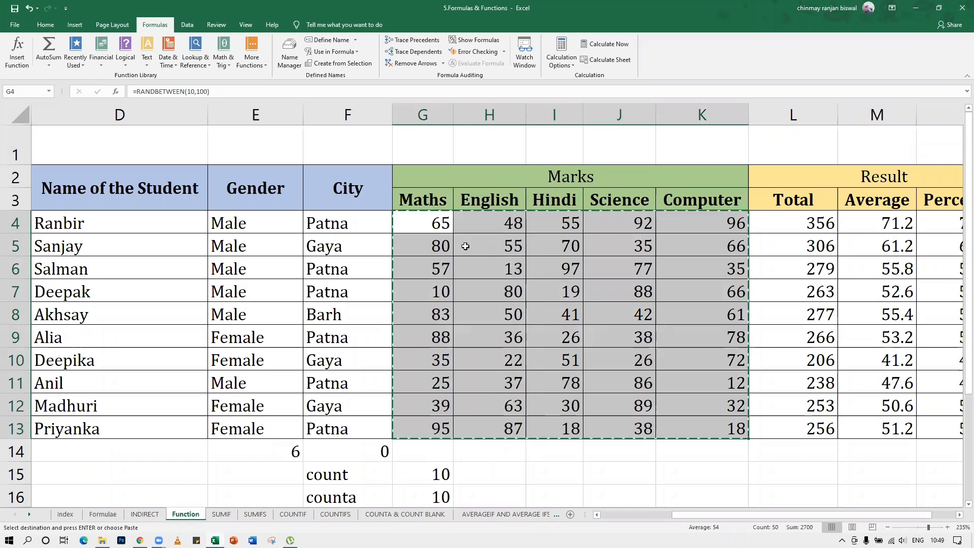
{"action": "right_click", "coordinate": [427, 224]}
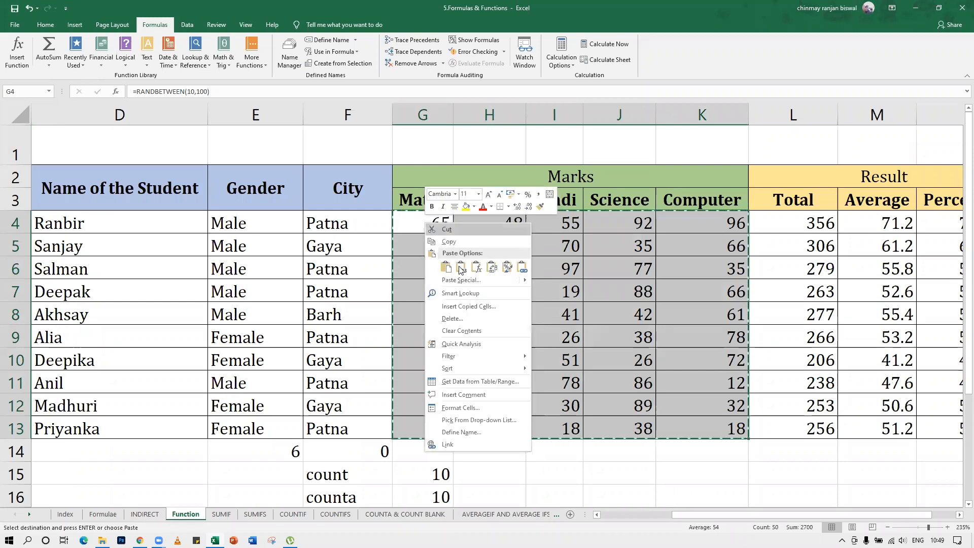
{"action": "left_click", "coordinate": [462, 280]}
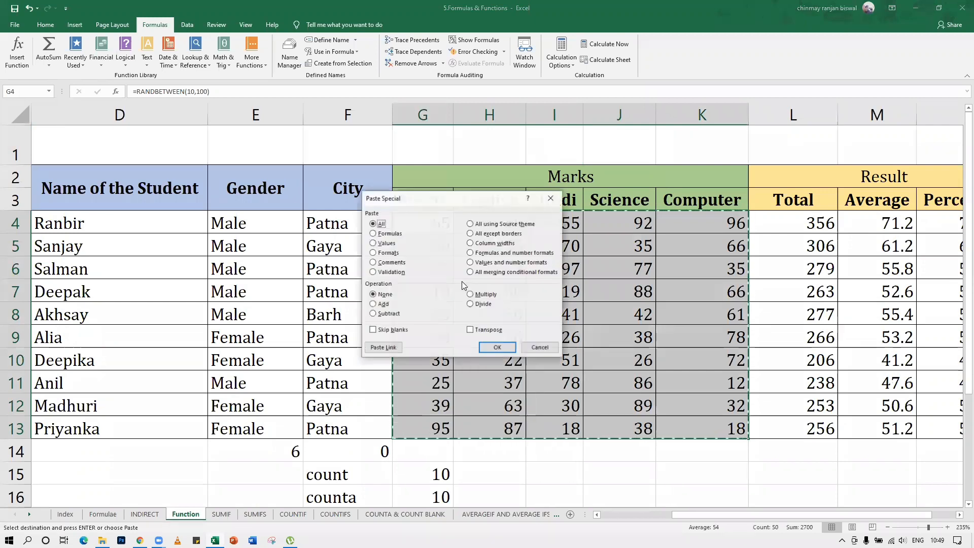
{"action": "left_click", "coordinate": [386, 244]}
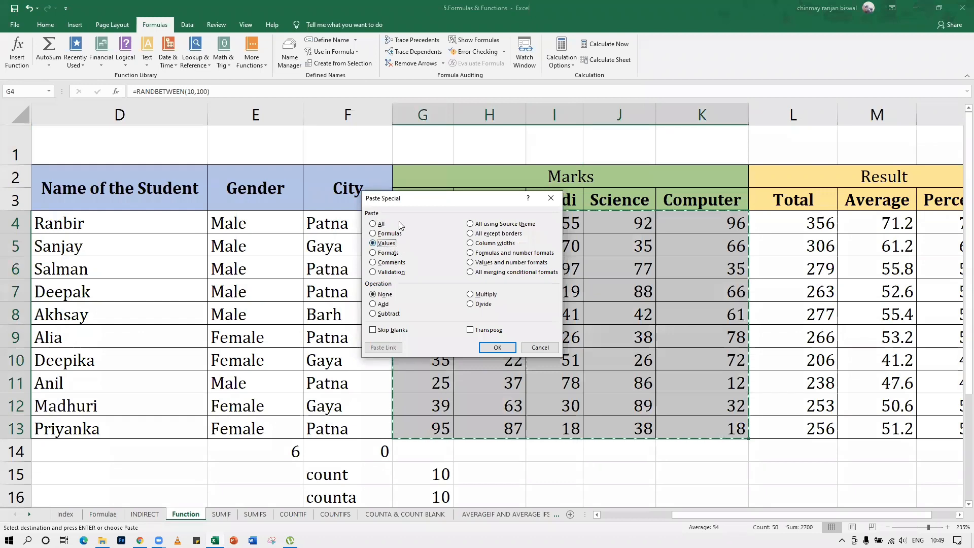
{"action": "left_click", "coordinate": [498, 348]}
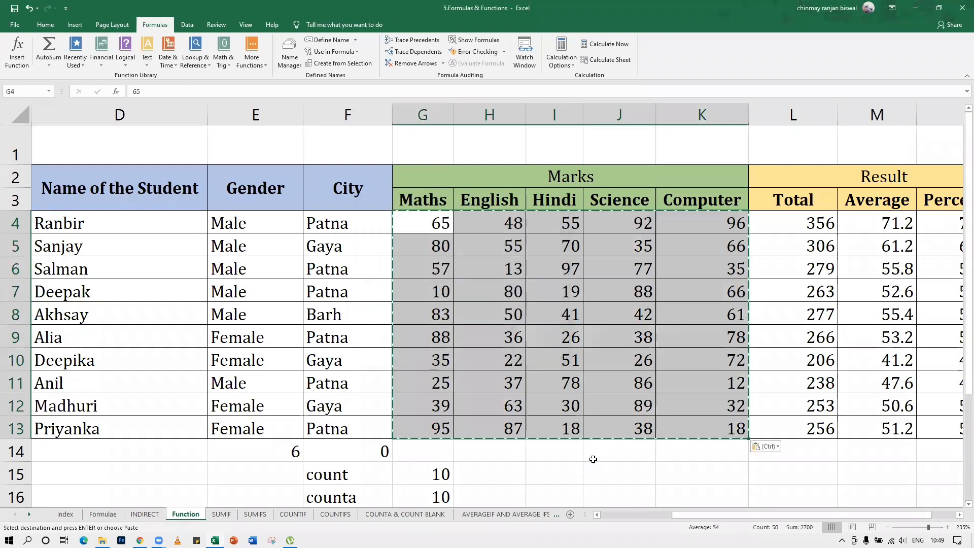
{"action": "left_click", "coordinate": [593, 459]}
{"action": "key", "text": "Escape"}
Inspect individual cells across the marks columns to check whether they contain plain values or formulas
{"action": "left_click", "coordinate": [463, 264]}
{"action": "left_click", "coordinate": [439, 247]}
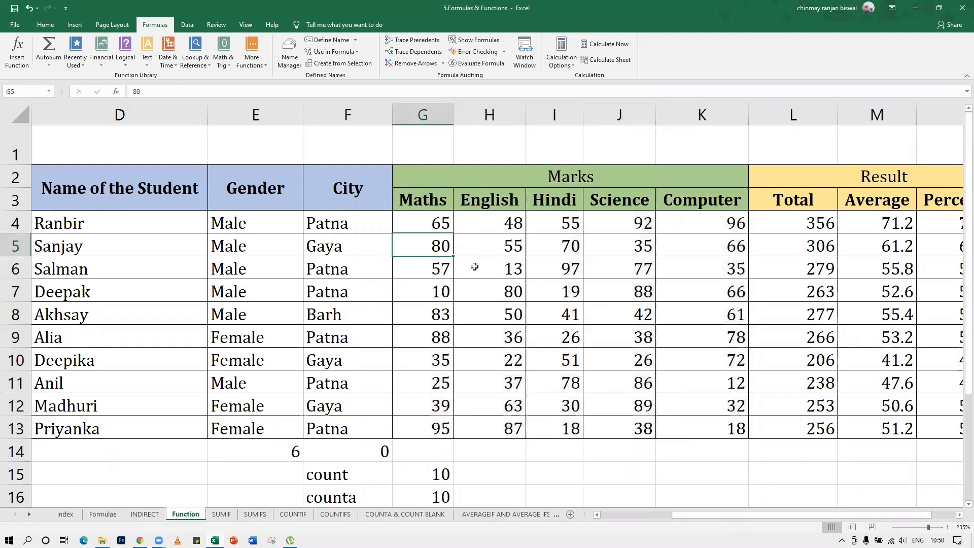
{"action": "left_click", "coordinate": [518, 265]}
{"action": "left_click", "coordinate": [635, 290]}
{"action": "left_click", "coordinate": [677, 274]}
{"action": "left_click", "coordinate": [711, 336]}
{"action": "left_click", "coordinate": [664, 385]}
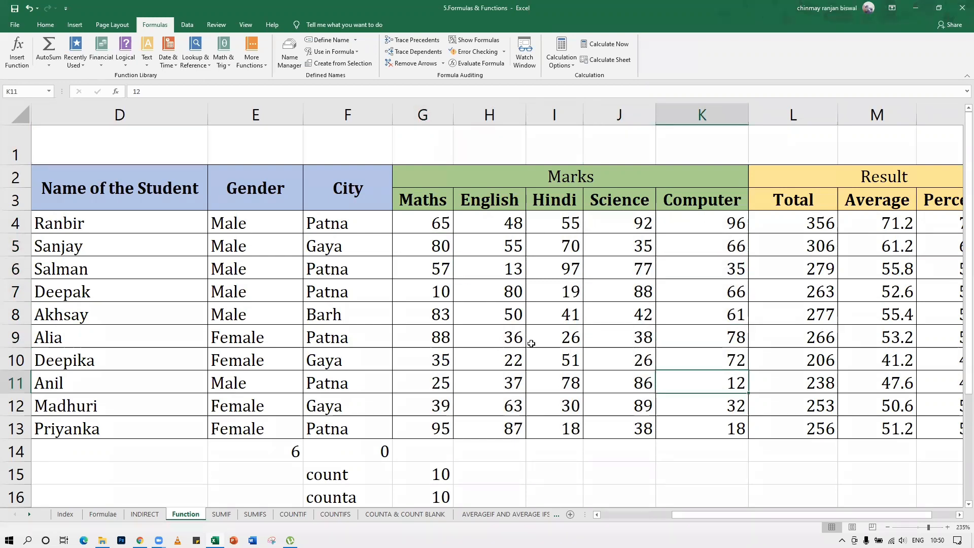
{"action": "left_click", "coordinate": [531, 344]}
Show the sheet's formulas to check the Maths to Computer columns, and return to showing values
{"action": "left_click", "coordinate": [474, 40]}
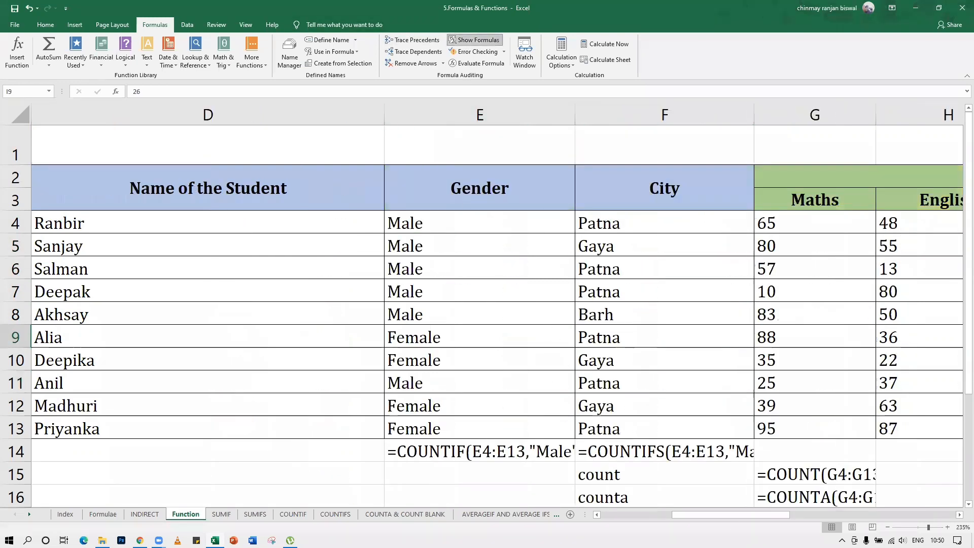
{"action": "left_click_drag", "start_coordinate": [782, 515], "coordinate": [821, 512]}
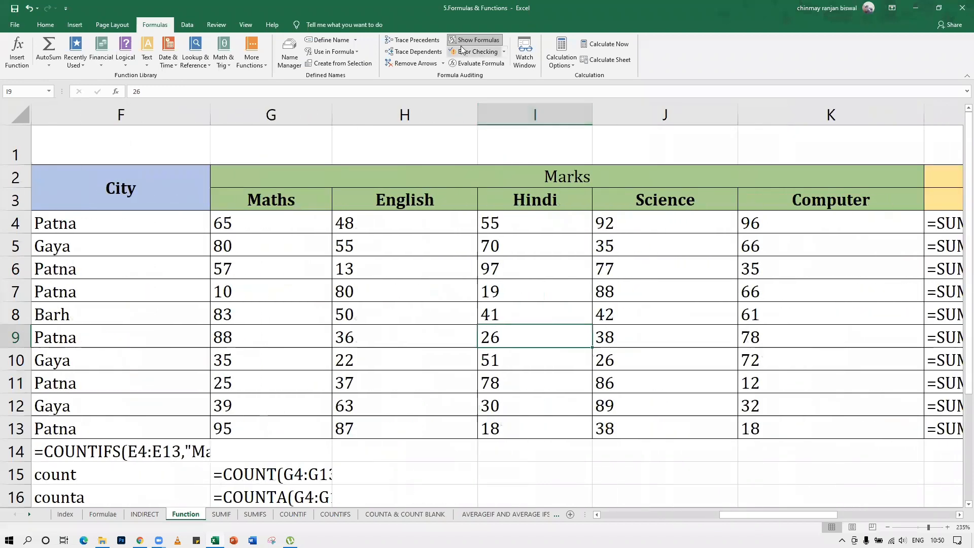
{"action": "left_click", "coordinate": [462, 45]}
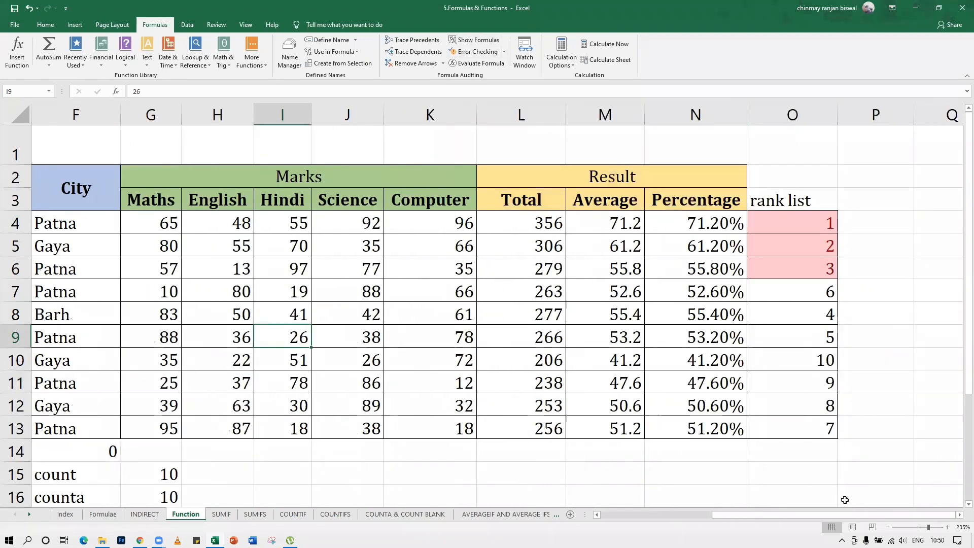
Create a new blank workbook and return to the 5.Formulas & Functions workbook
{"action": "left_click_drag", "start_coordinate": [753, 516], "coordinate": [660, 517]}
{"action": "scroll", "coordinate": [658, 441], "scroll_direction": "down", "scroll_amount": 7}
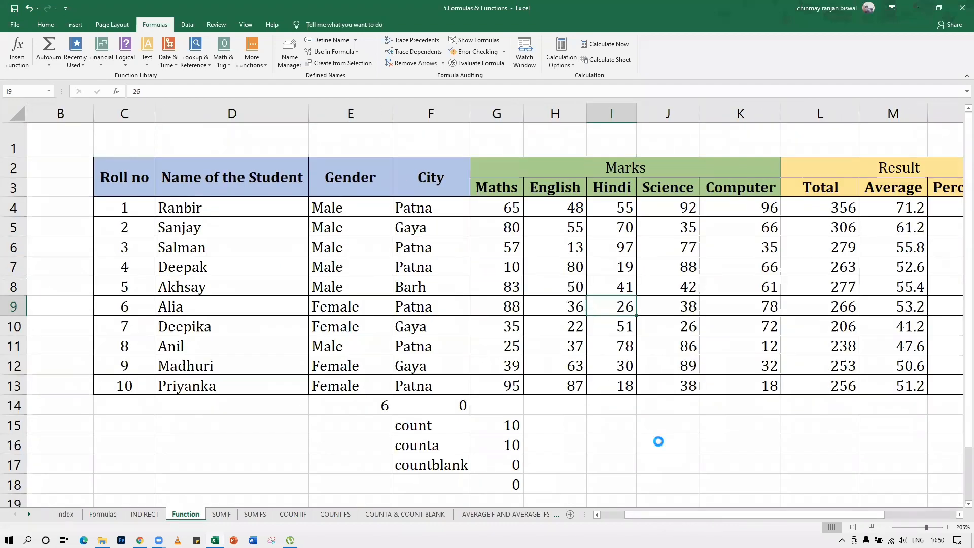
{"action": "key", "text": "ctrl+n"}
{"action": "scroll", "coordinate": [334, 406], "scroll_direction": "up", "scroll_amount": 3}
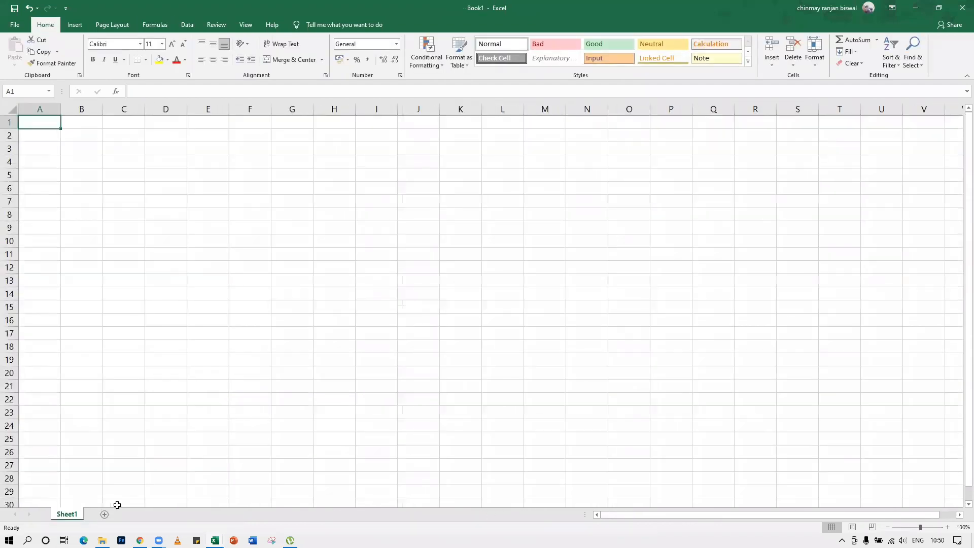
{"action": "mouse_move", "coordinate": [215, 541]}
{"action": "left_click", "coordinate": [163, 499]}
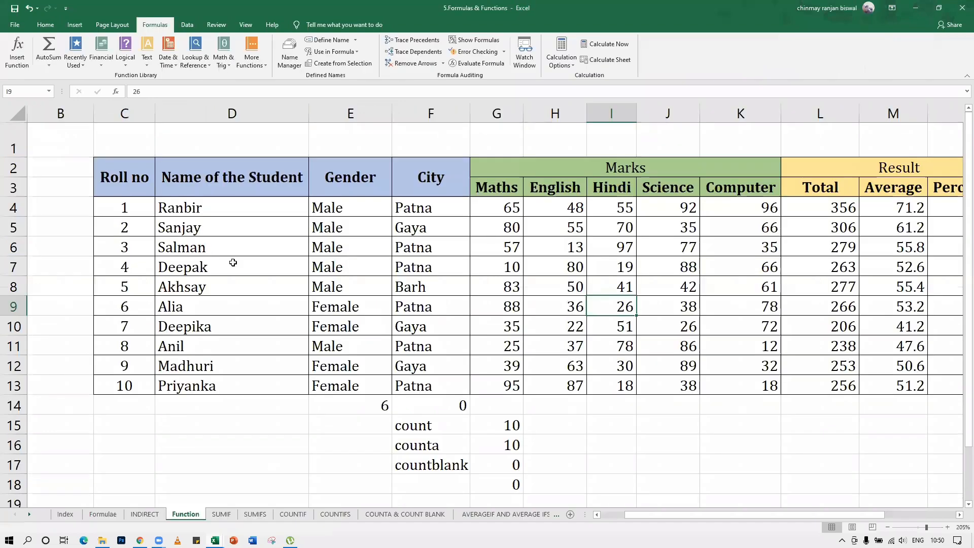
Examine the Roll no, Name of the Student and Result columns as the data to copy
{"action": "left_click_drag", "start_coordinate": [133, 173], "coordinate": [265, 315]}
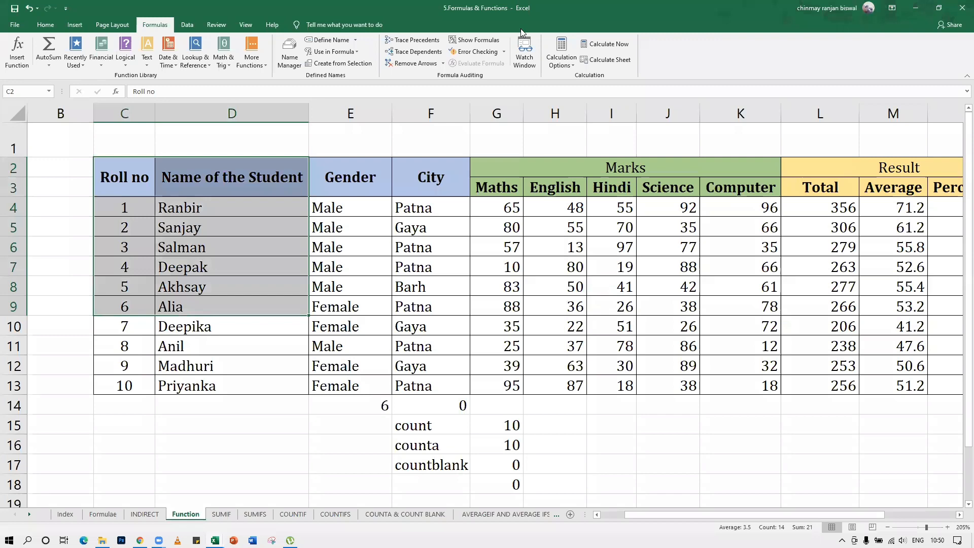
{"action": "left_click", "coordinate": [641, 208]}
{"action": "left_click", "coordinate": [717, 240]}
{"action": "left_click_drag", "start_coordinate": [682, 515], "coordinate": [705, 514]}
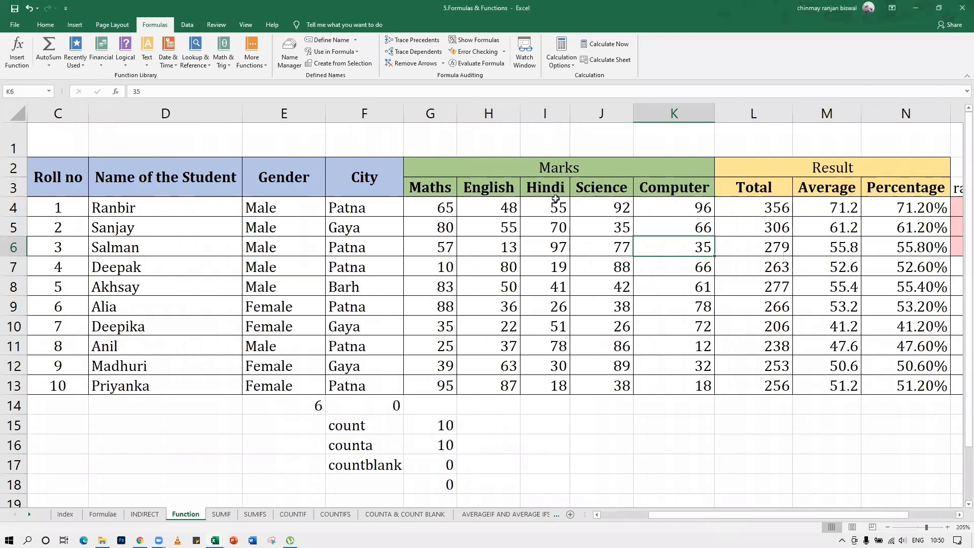
{"action": "left_click_drag", "start_coordinate": [62, 163], "coordinate": [167, 378]}
{"action": "left_click_drag", "start_coordinate": [778, 172], "coordinate": [717, 377]}
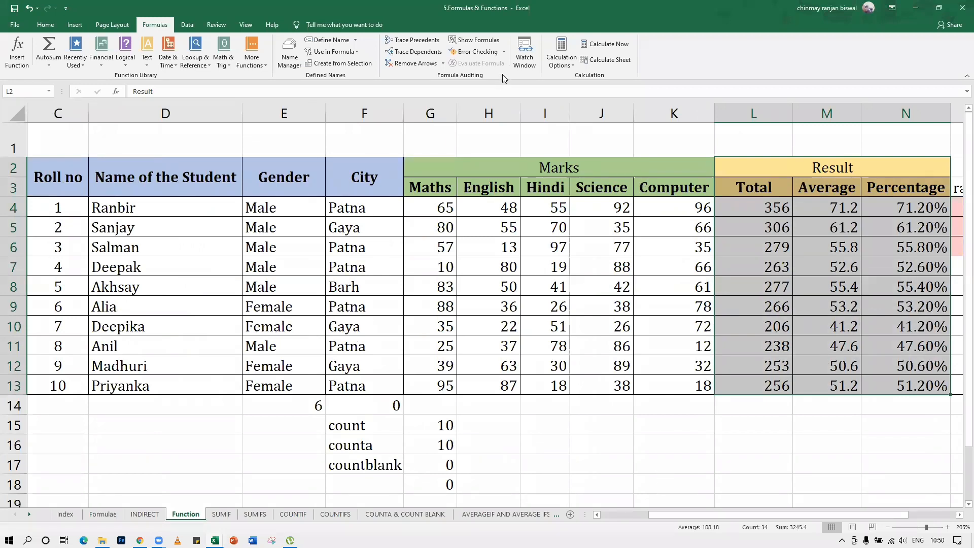
{"action": "left_click_drag", "start_coordinate": [656, 515], "coordinate": [629, 515]}
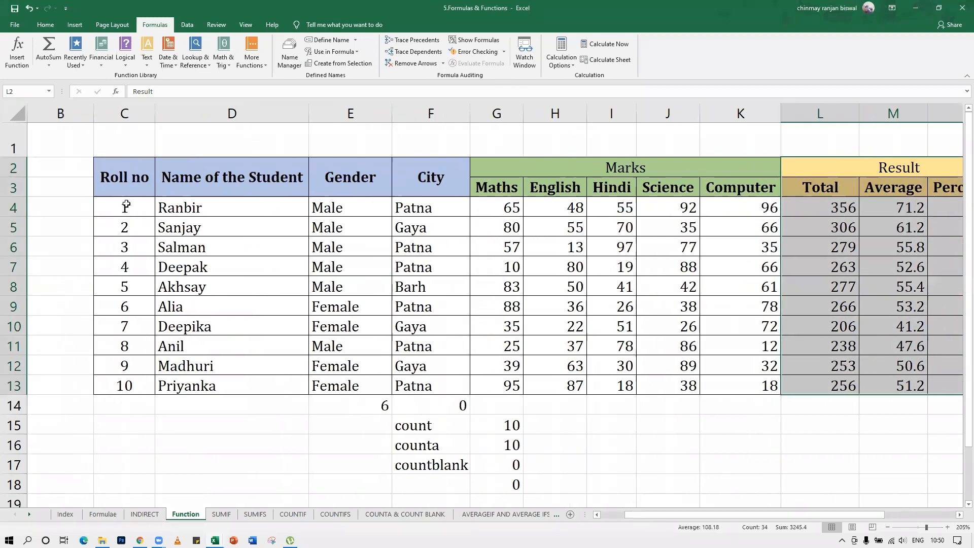
Copy the Roll no and Name of the Student columns, C2:D13, into Book1 at A1 and fit column B to its contents
{"action": "left_click_drag", "start_coordinate": [132, 185], "coordinate": [266, 381]}
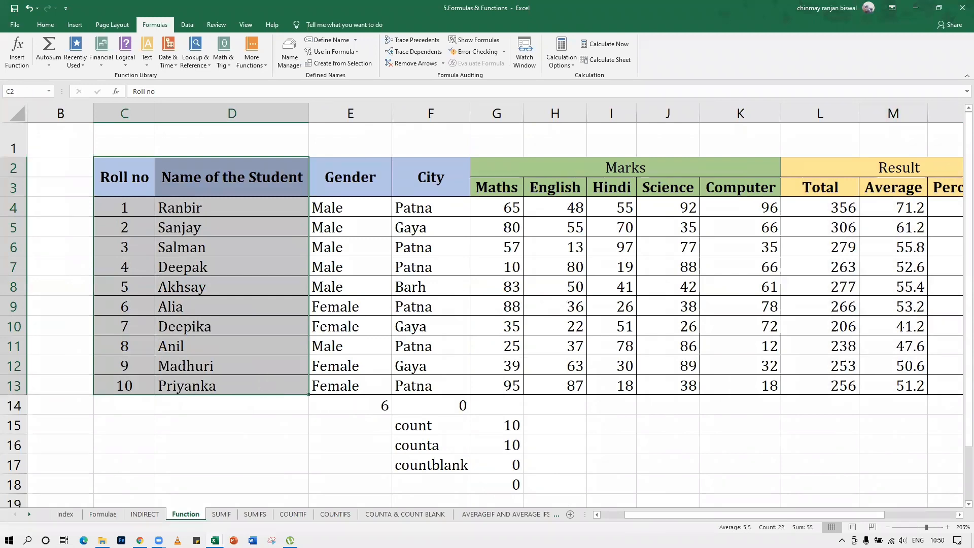
{"action": "key", "text": "ctrl+c"}
{"action": "left_click", "coordinate": [215, 541]}
{"action": "left_click", "coordinate": [261, 509]}
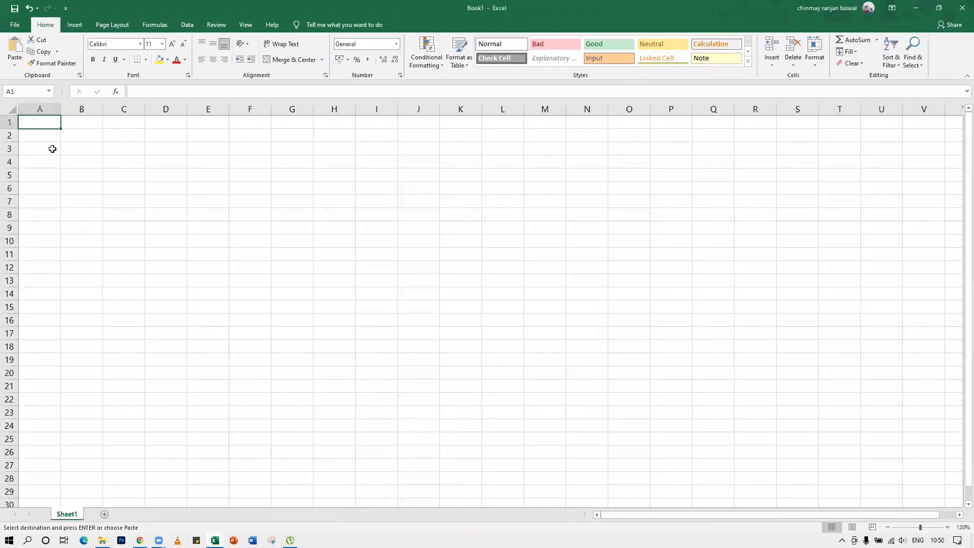
{"action": "key", "text": "ctrl+v"}
{"action": "double_click", "coordinate": [103, 109]}
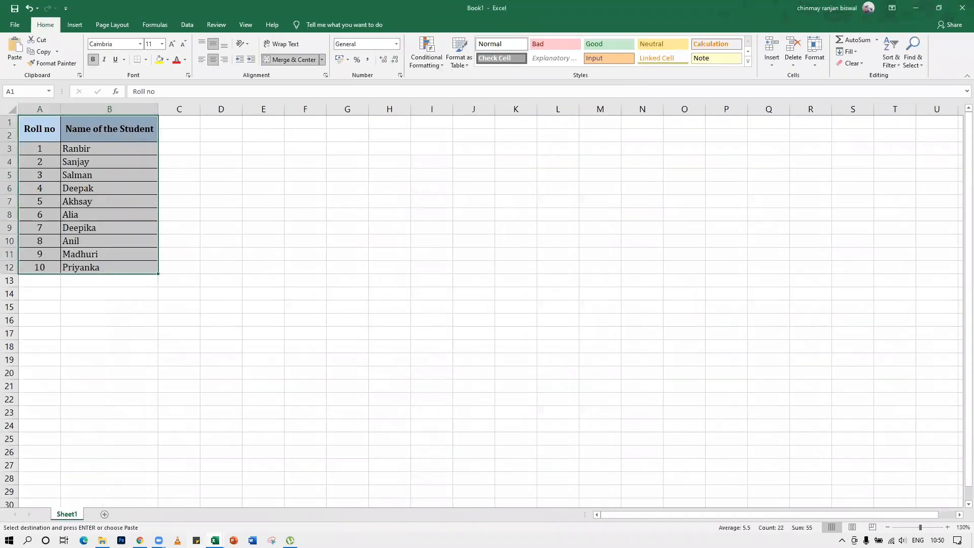
Copy the Result block L2:N13 from the Function sheet and paste it into Book1 at C1
{"action": "mouse_move", "coordinate": [215, 540]}
{"action": "left_click", "coordinate": [152, 494]}
{"action": "left_click_drag", "start_coordinate": [834, 173], "coordinate": [838, 383]}
{"action": "key", "text": "ctrl+c"}
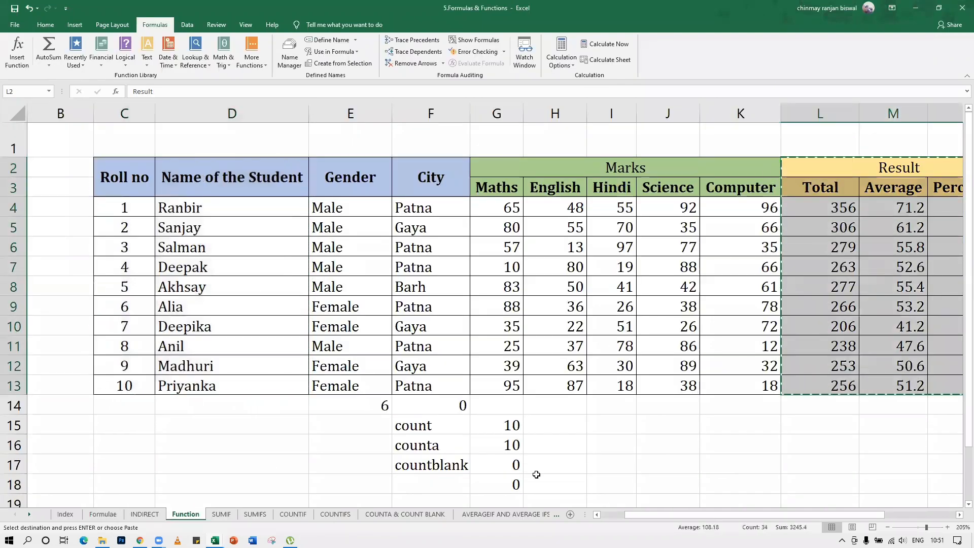
{"action": "scroll", "coordinate": [752, 188], "scroll_direction": "right", "scroll_amount": 1}
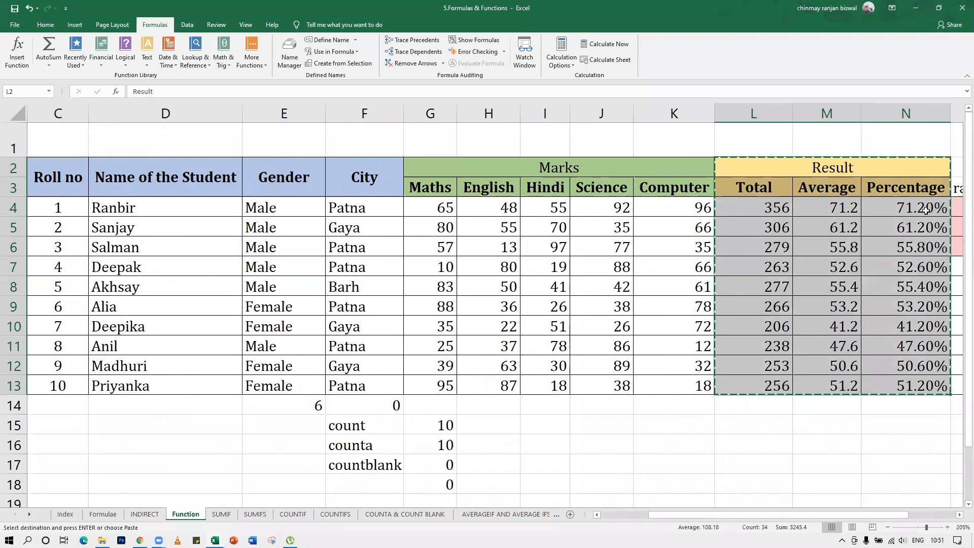
{"action": "mouse_move", "coordinate": [215, 540]}
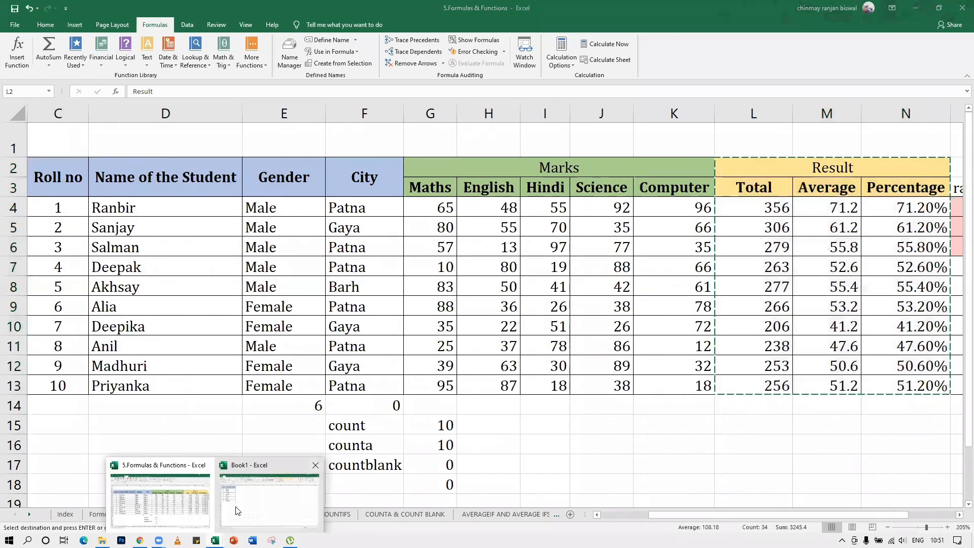
{"action": "left_click", "coordinate": [269, 482]}
{"action": "left_click", "coordinate": [181, 123]}
{"action": "key", "text": "Return"}
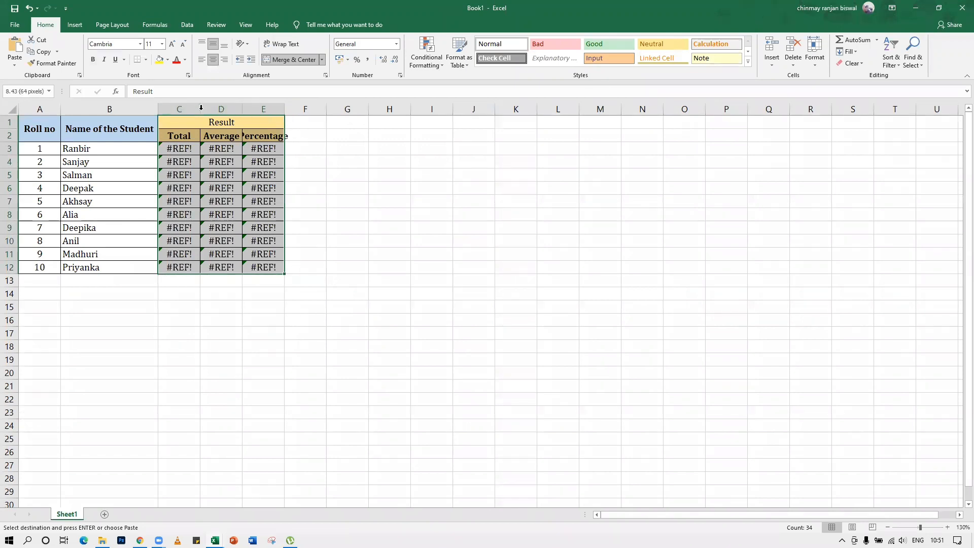
Widen columns C to E in Book1 equally so the Total, Average and Percentage headings fit
{"action": "left_click_drag", "start_coordinate": [200, 109], "coordinate": [188, 109]}
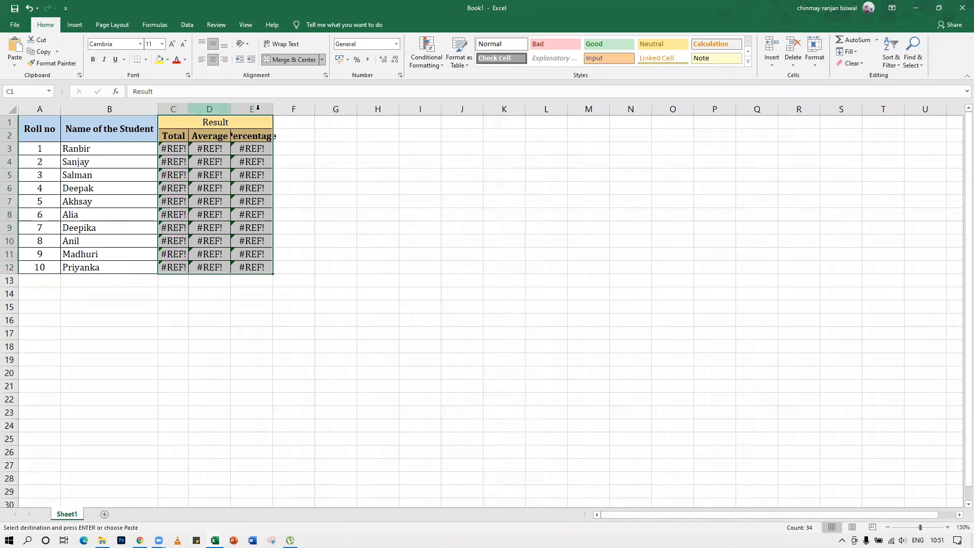
{"action": "left_click_drag", "start_coordinate": [173, 108], "coordinate": [241, 109]}
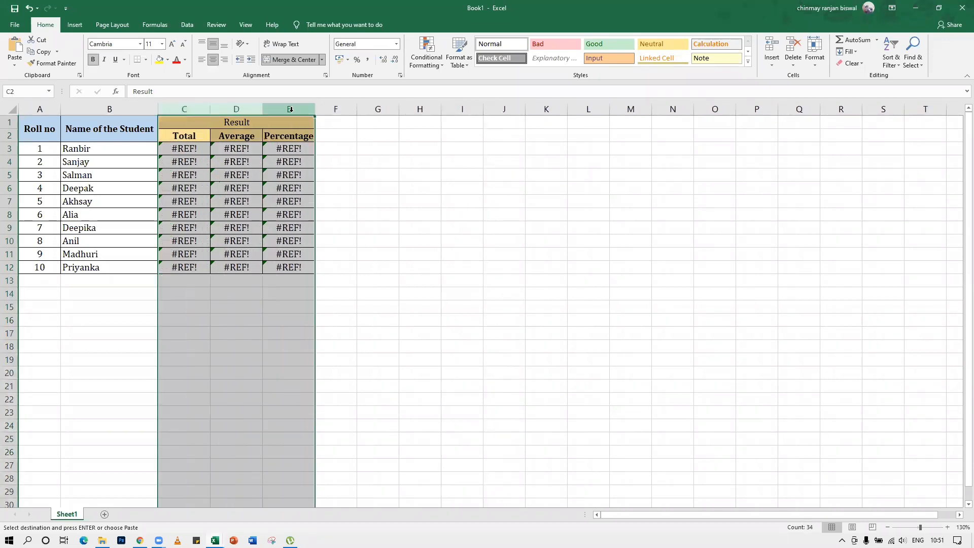
{"action": "left_click_drag", "start_coordinate": [312, 111], "coordinate": [335, 108]}
{"action": "left_click", "coordinate": [380, 226]}
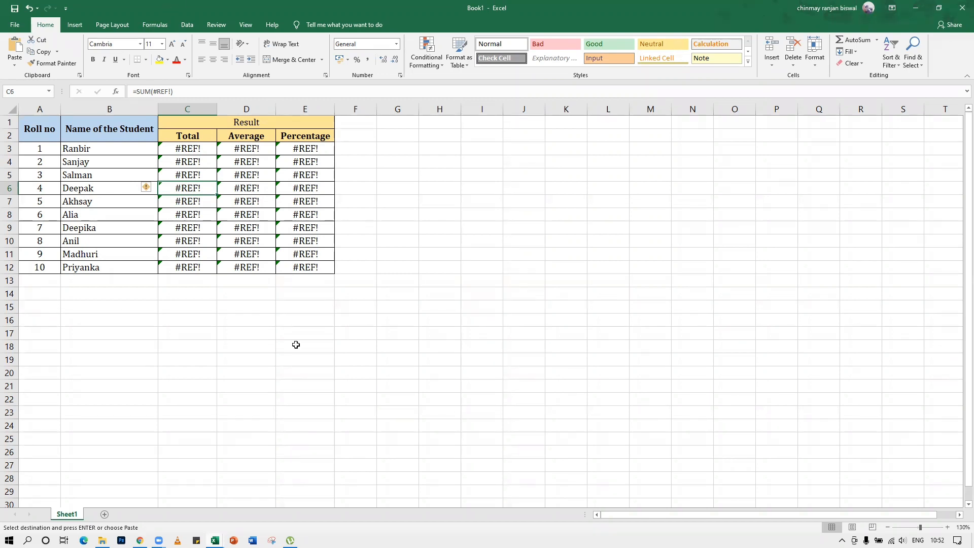
Compare the pasted Total formula in Book1's C3 with the original Total in L4 and its source marks G4:K4
{"action": "left_click", "coordinate": [192, 148]}
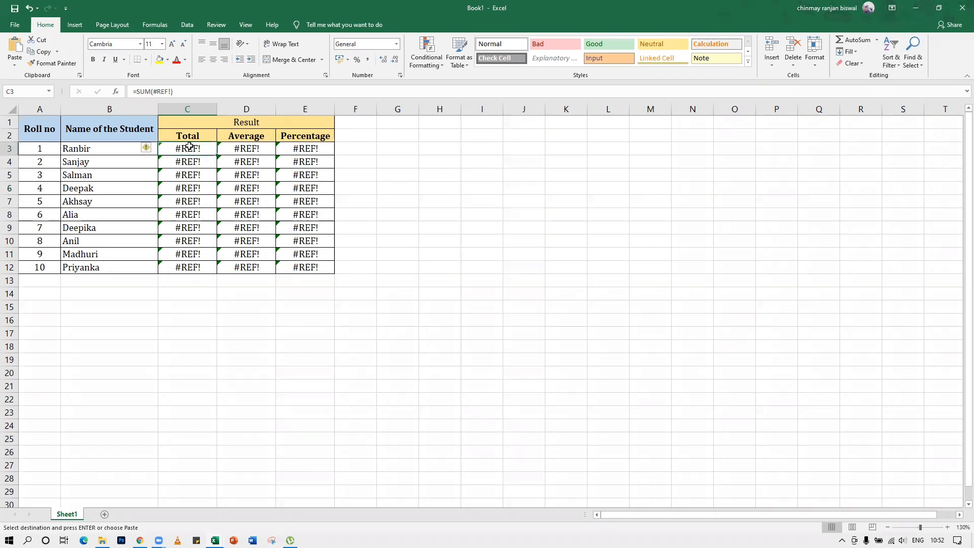
{"action": "mouse_move", "coordinate": [214, 540]}
{"action": "left_click", "coordinate": [189, 490]}
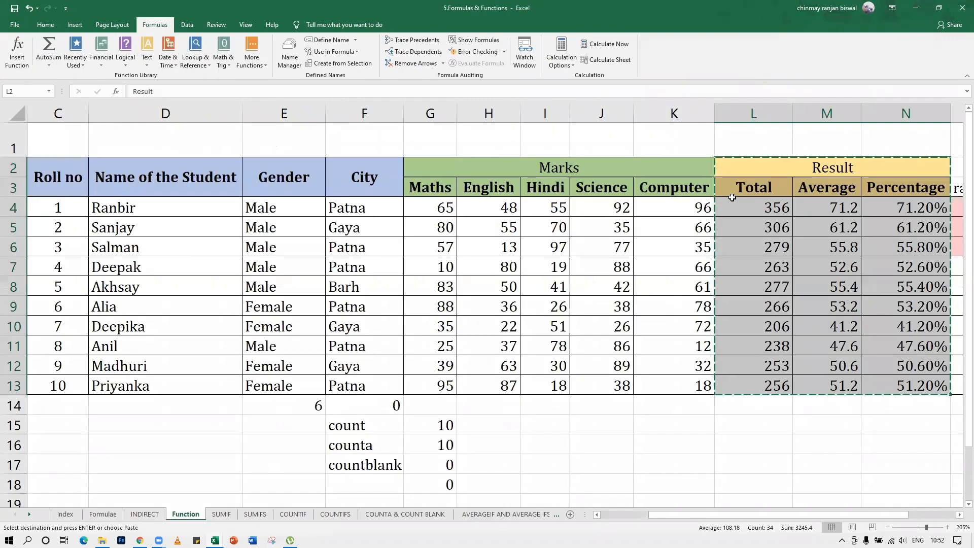
{"action": "left_click", "coordinate": [740, 200]}
{"action": "key", "text": "Escape"}
{"action": "left_click_drag", "start_coordinate": [446, 207], "coordinate": [688, 211]}
{"action": "left_click", "coordinate": [751, 210]}
{"action": "left_click_drag", "start_coordinate": [448, 211], "coordinate": [669, 214]}
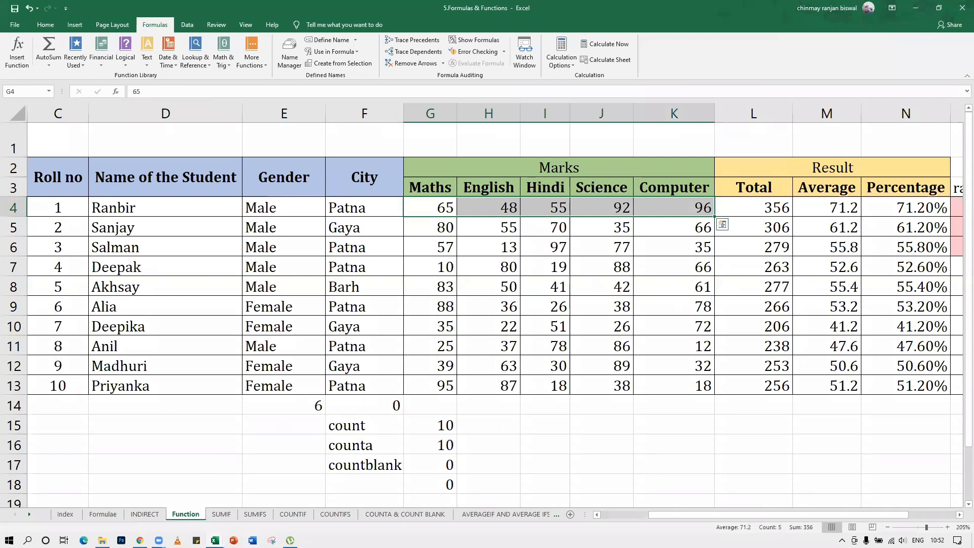
Switch to Book1 and clear the pasted formulas from the Total, Average and Percentage cells C3:E12
{"action": "left_click", "coordinate": [215, 541]}
{"action": "left_click", "coordinate": [185, 500]}
{"action": "left_click", "coordinate": [215, 541]}
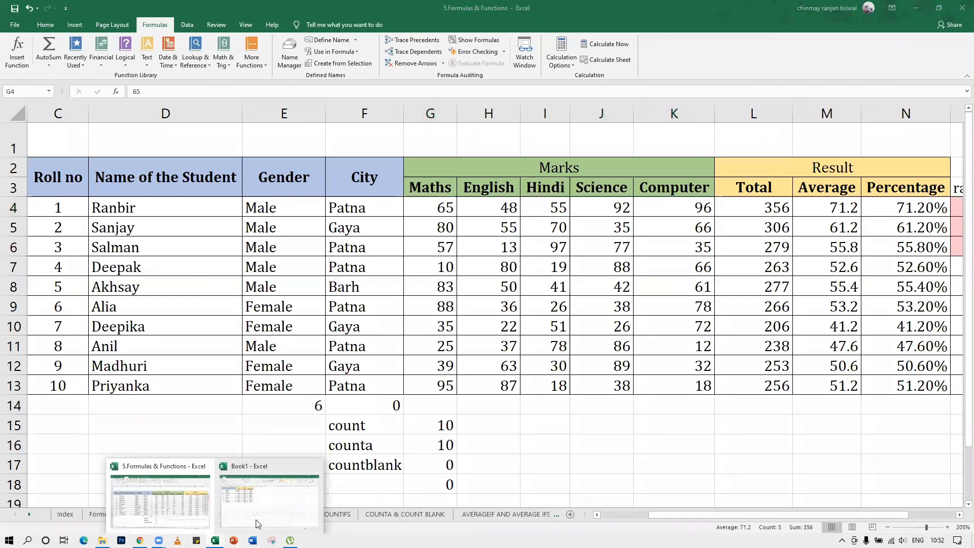
{"action": "left_click", "coordinate": [268, 500]}
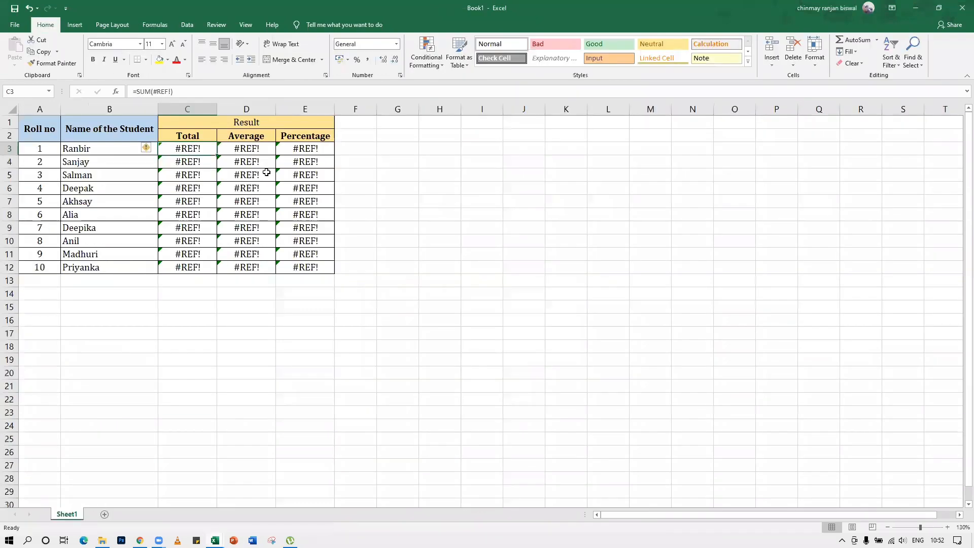
{"action": "left_click", "coordinate": [236, 167]}
{"action": "left_click_drag", "start_coordinate": [192, 148], "coordinate": [304, 162]}
{"action": "key", "text": "Delete"}
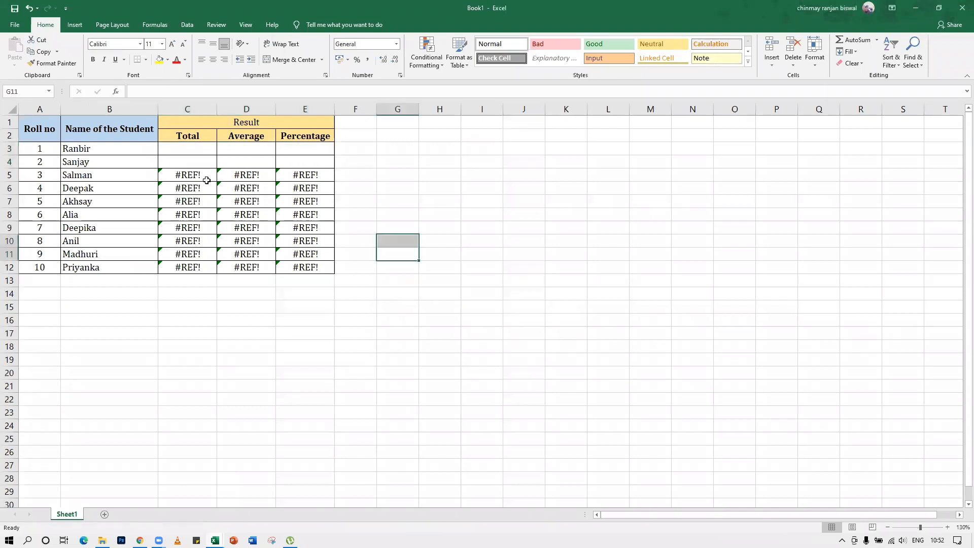
{"action": "left_click_drag", "start_coordinate": [188, 175], "coordinate": [299, 267]}
{"action": "key", "text": "Delete"}
{"action": "left_click", "coordinate": [423, 283]}
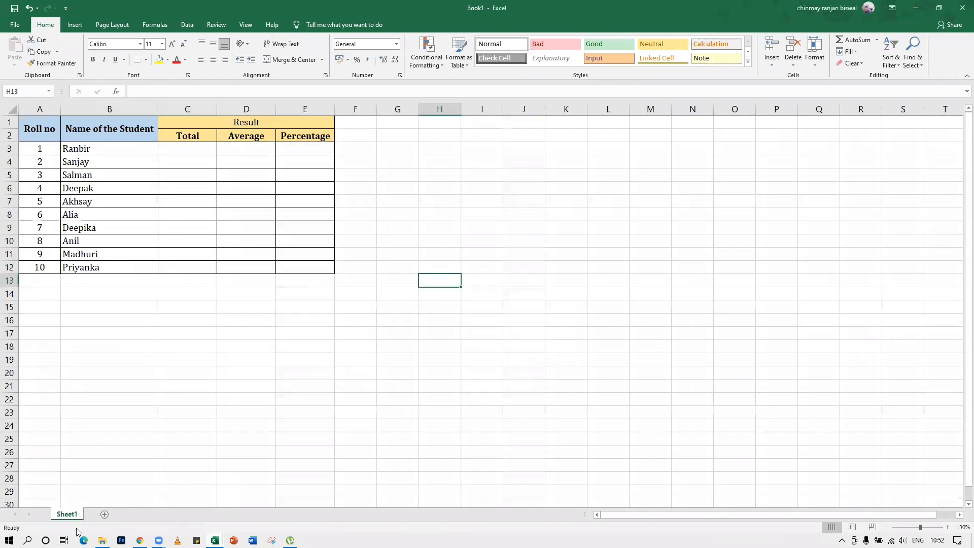
Compare the Function sheet's marks and Result table with the empty Result cells C3:E12 in Book1
{"action": "mouse_move", "coordinate": [215, 539]}
{"action": "left_click", "coordinate": [163, 495]}
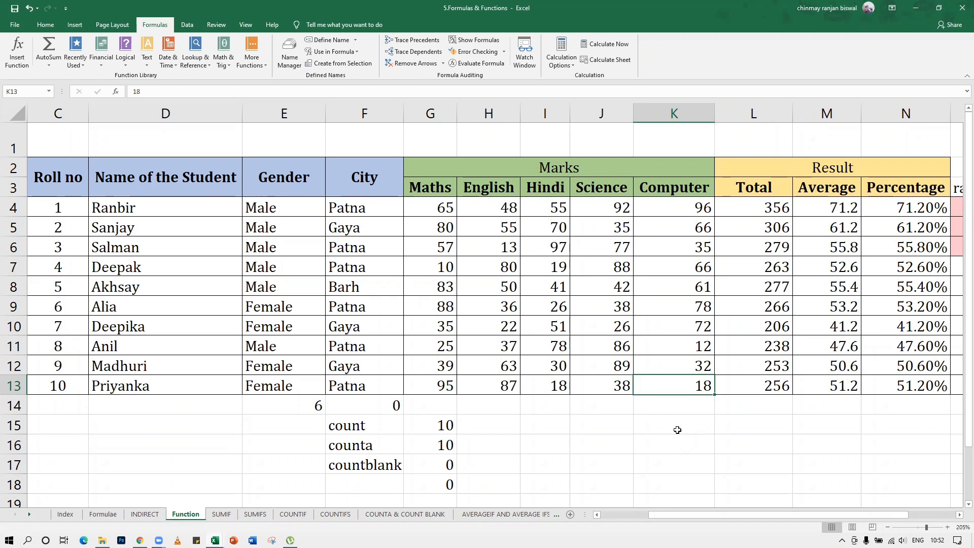
{"action": "left_click", "coordinate": [599, 409]}
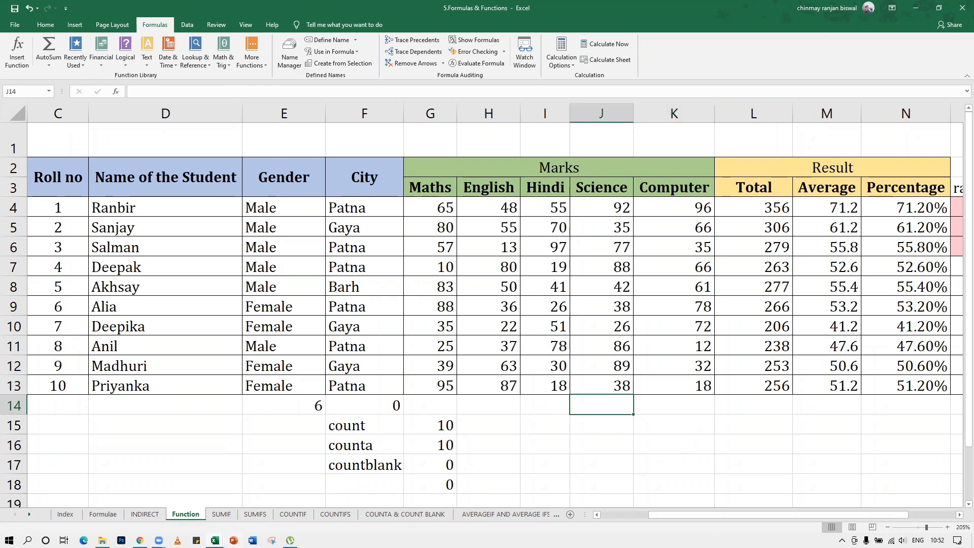
{"action": "mouse_move", "coordinate": [214, 540]}
{"action": "left_click", "coordinate": [236, 504]}
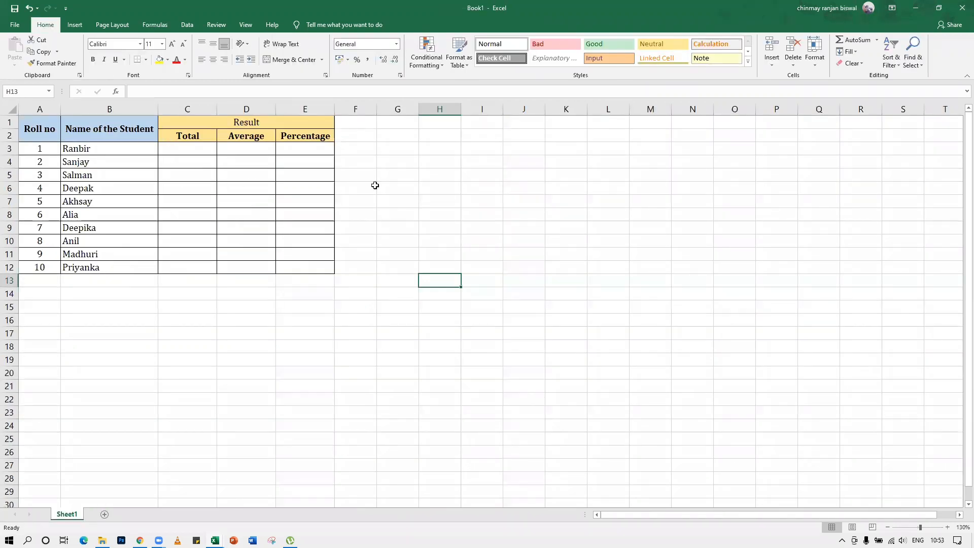
{"action": "left_click_drag", "start_coordinate": [207, 149], "coordinate": [306, 264]}
{"action": "left_click", "coordinate": [239, 279]}
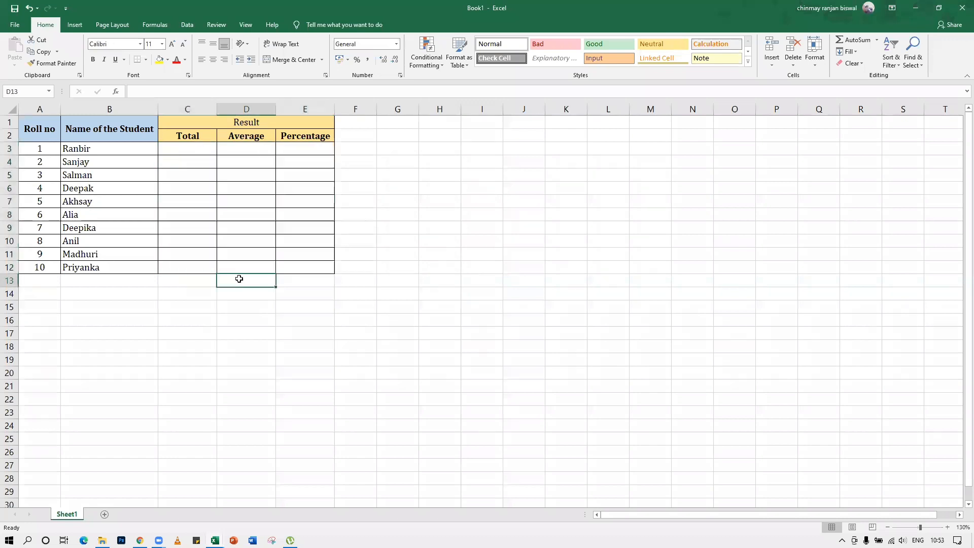
{"action": "left_click", "coordinate": [188, 151]}
{"action": "left_click", "coordinate": [289, 147]}
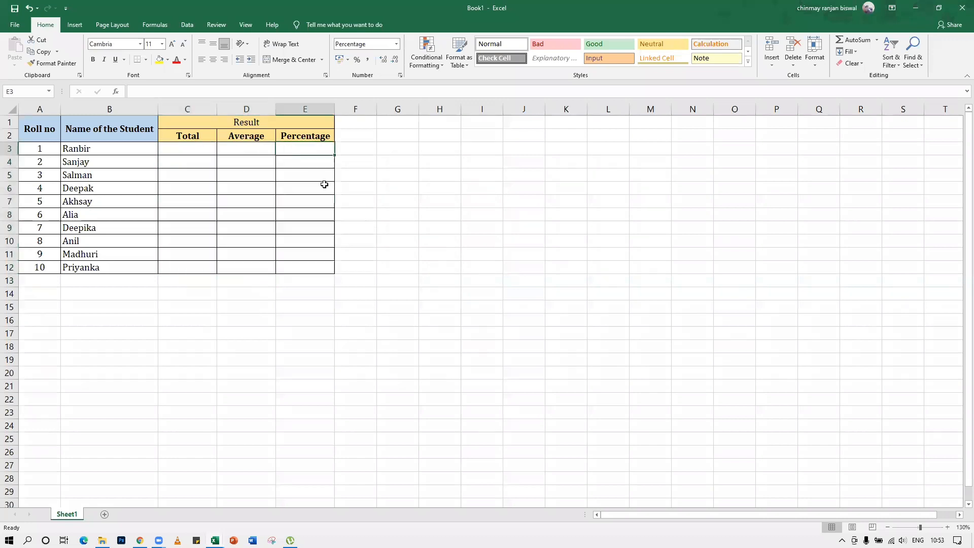
{"action": "left_click", "coordinate": [323, 189]}
Copy the Total, Average and Percentage data L4:N13 from the Function sheet of 5.Formulas & Functions
{"action": "mouse_move", "coordinate": [214, 540]}
{"action": "left_click", "coordinate": [163, 487]}
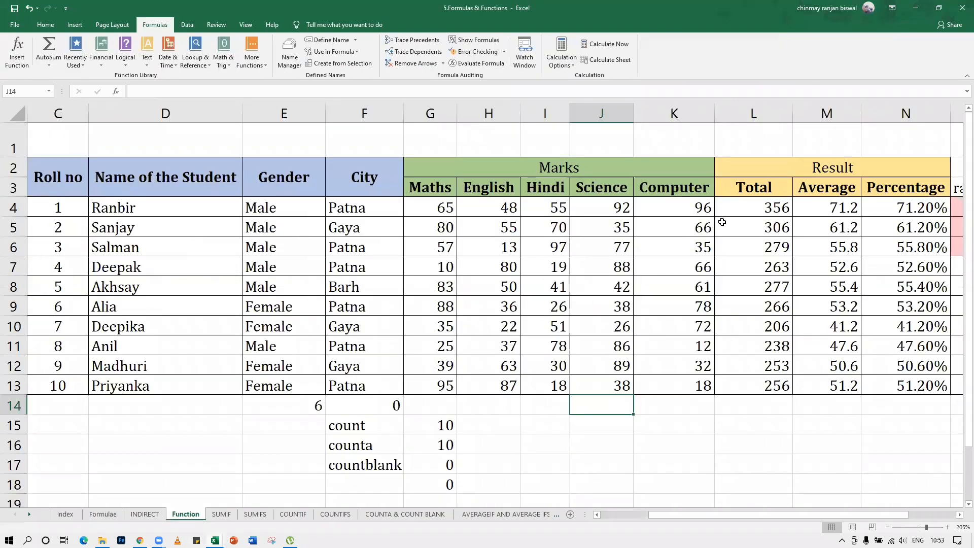
{"action": "left_click_drag", "start_coordinate": [717, 517], "coordinate": [781, 514]}
{"action": "left_click", "coordinate": [612, 445]}
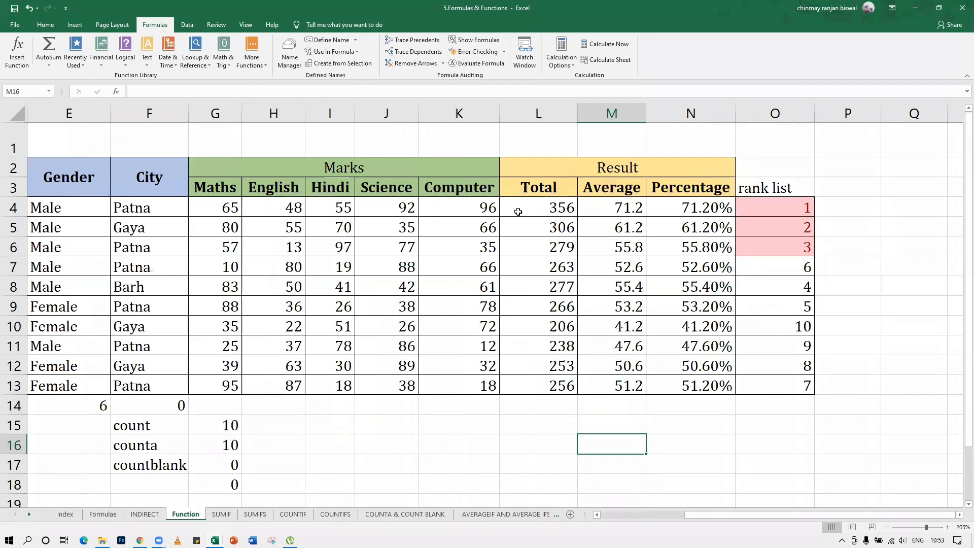
{"action": "left_click_drag", "start_coordinate": [515, 210], "coordinate": [689, 383]}
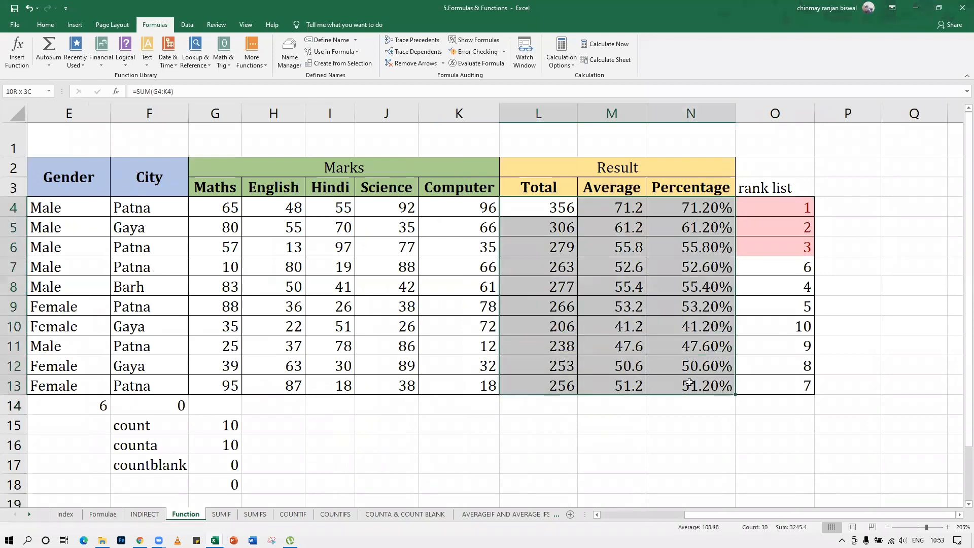
{"action": "right_click", "coordinate": [551, 213]}
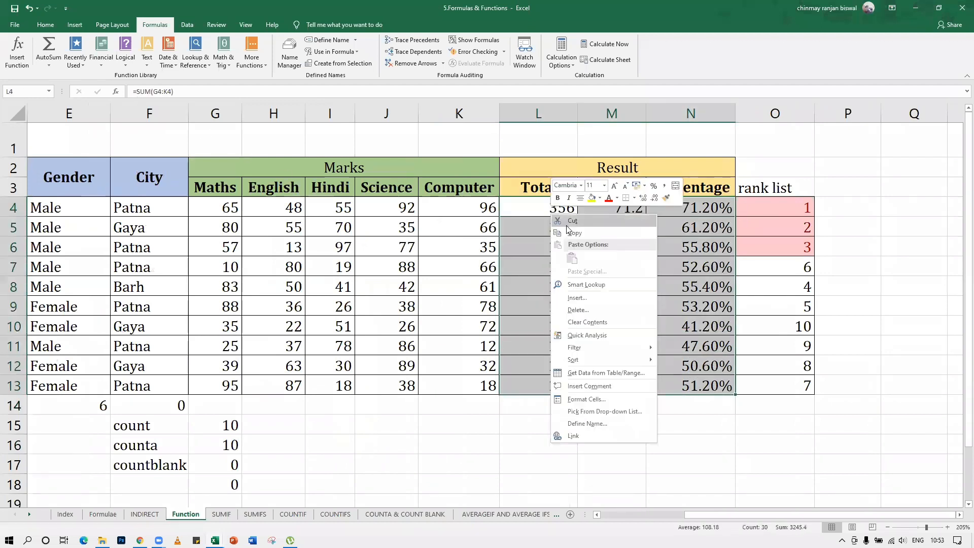
{"action": "left_click", "coordinate": [568, 235]}
Paste the copied results into Book1 at C3 with Paste Special set to Values
{"action": "mouse_move", "coordinate": [215, 540]}
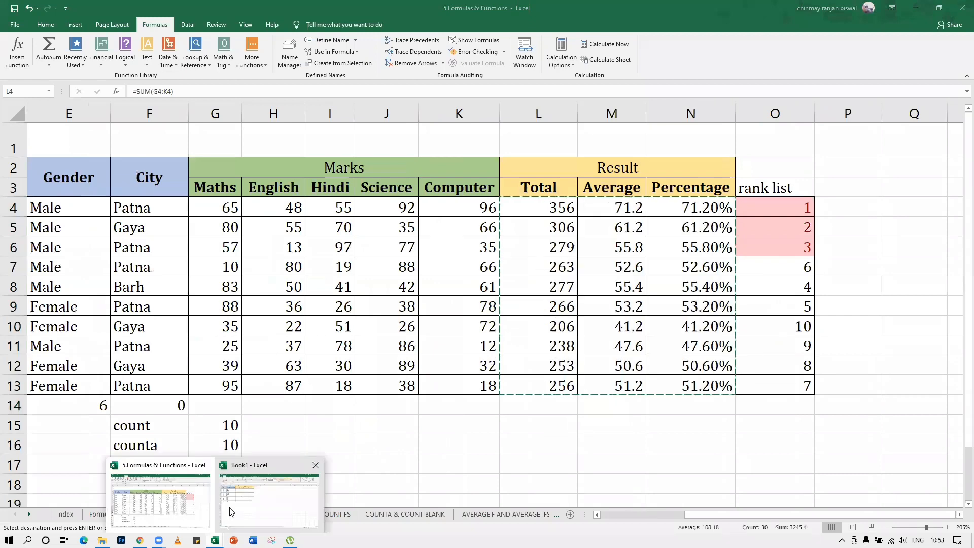
{"action": "left_click", "coordinate": [259, 512]}
{"action": "left_click", "coordinate": [188, 150]}
{"action": "right_click", "coordinate": [189, 149]}
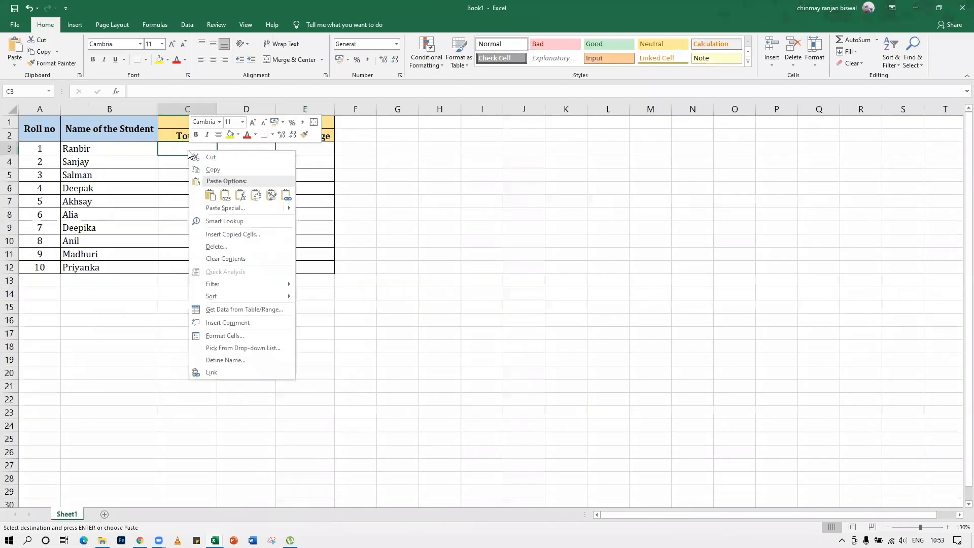
{"action": "left_click", "coordinate": [218, 209]}
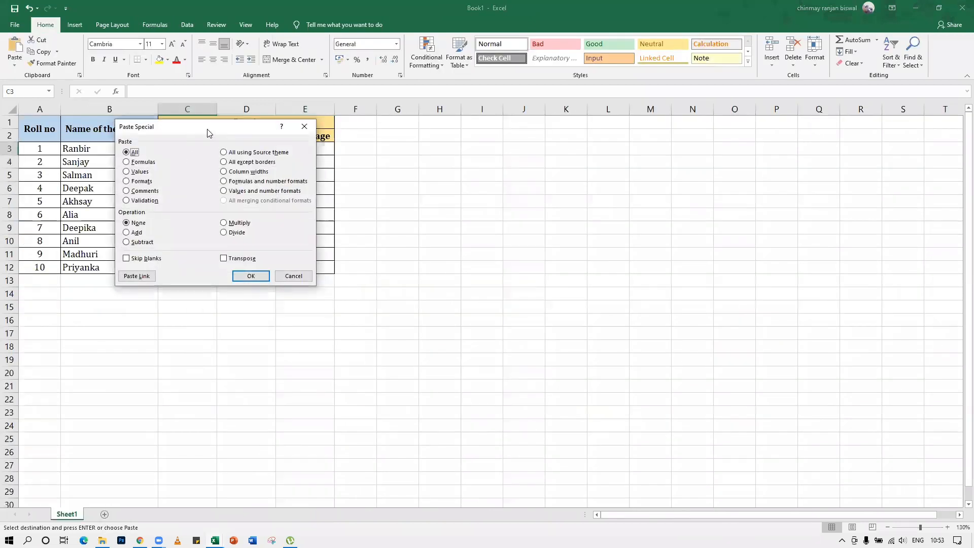
{"action": "left_click_drag", "start_coordinate": [208, 132], "coordinate": [575, 152]}
{"action": "left_click", "coordinate": [502, 192]}
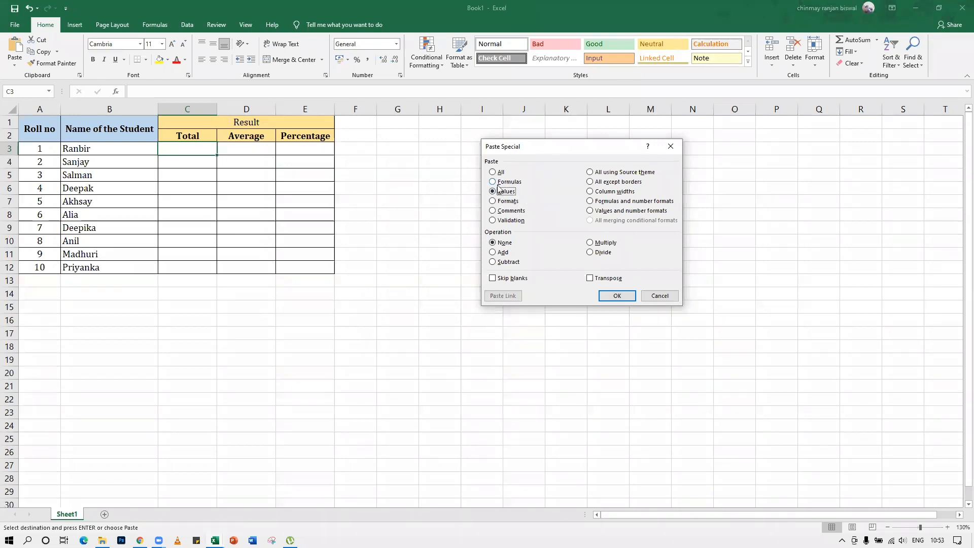
{"action": "left_click", "coordinate": [629, 296]}
{"action": "left_click", "coordinate": [340, 336]}
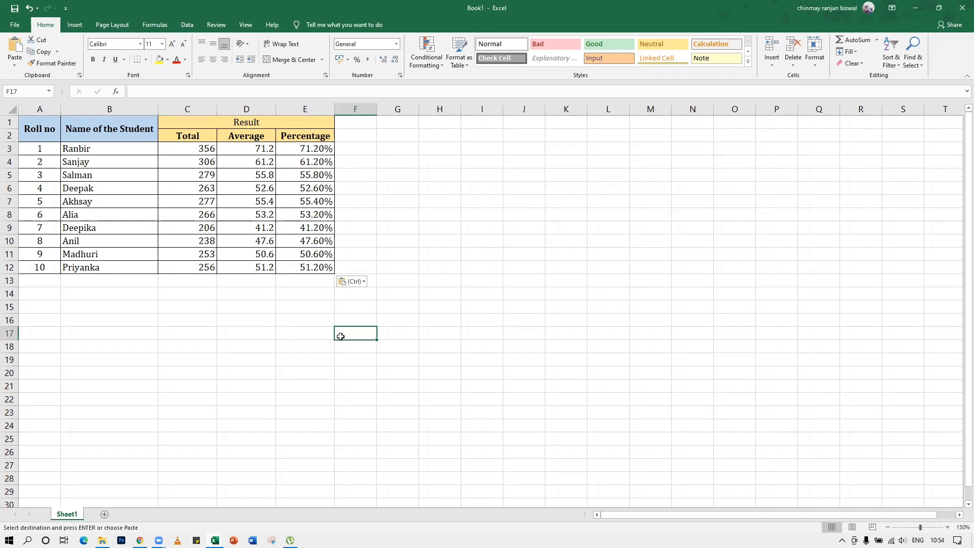
Try to close Book1, and return to the 5.Formulas & Functions workbook to cancel the pending copy
{"action": "left_click", "coordinate": [961, 6]}
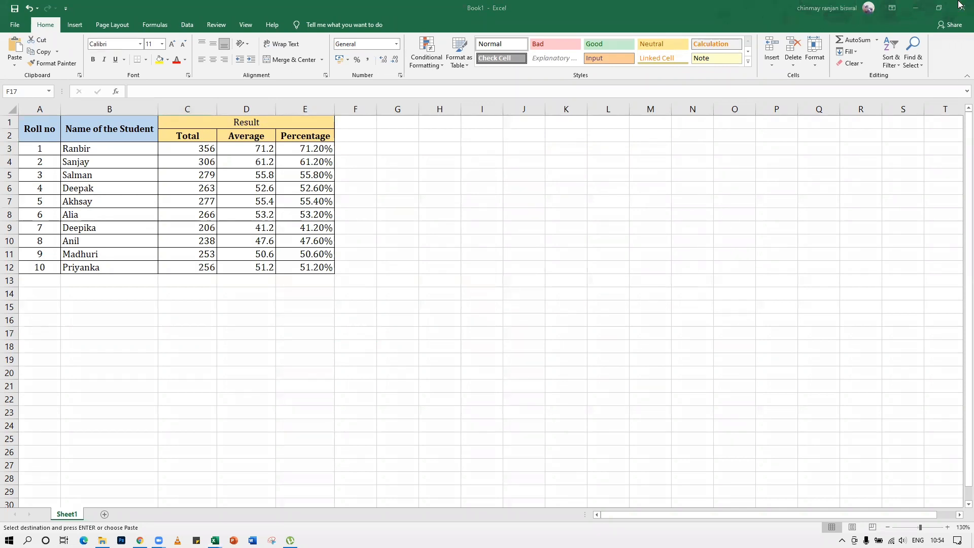
{"action": "left_click", "coordinate": [496, 206]}
{"action": "mouse_move", "coordinate": [215, 540]}
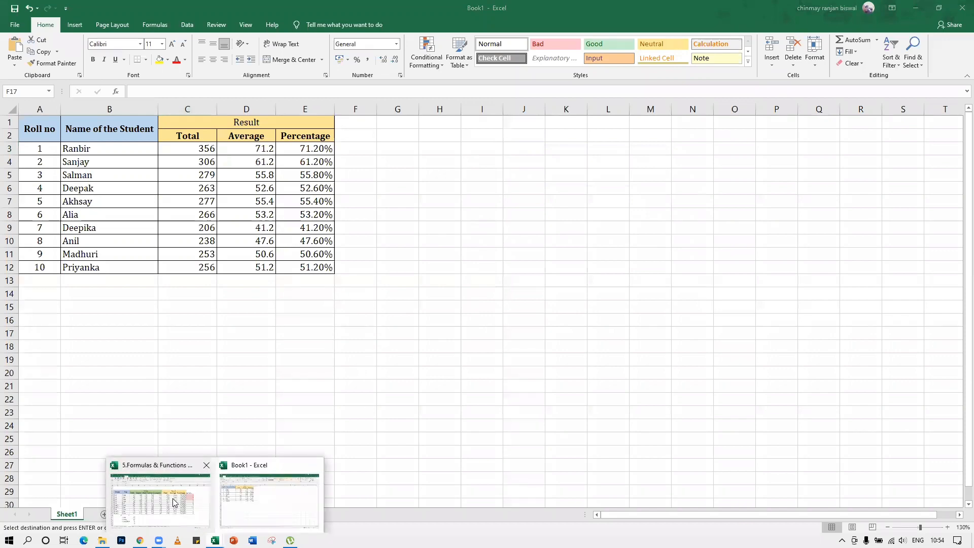
{"action": "left_click", "coordinate": [153, 487]}
{"action": "key", "text": "Escape"}
{"action": "left_click", "coordinate": [480, 429]}
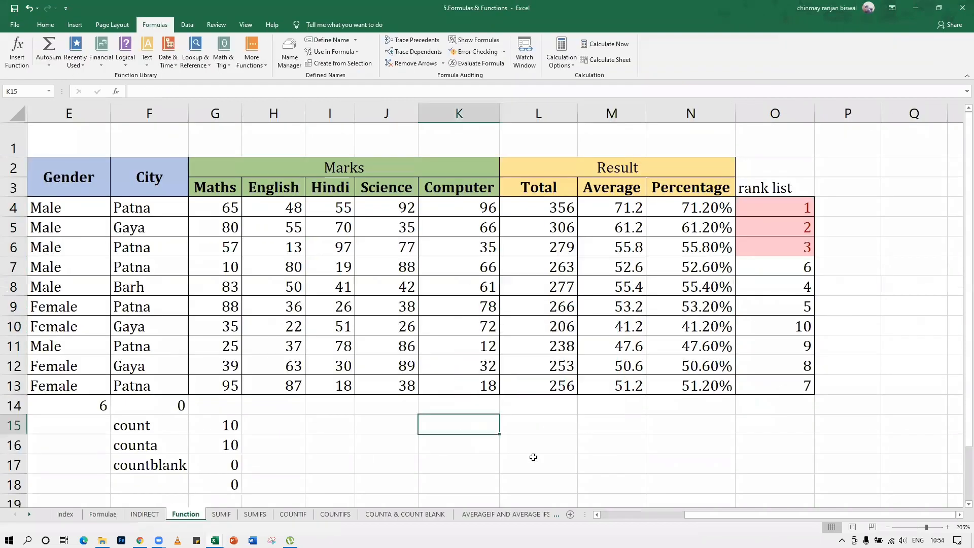